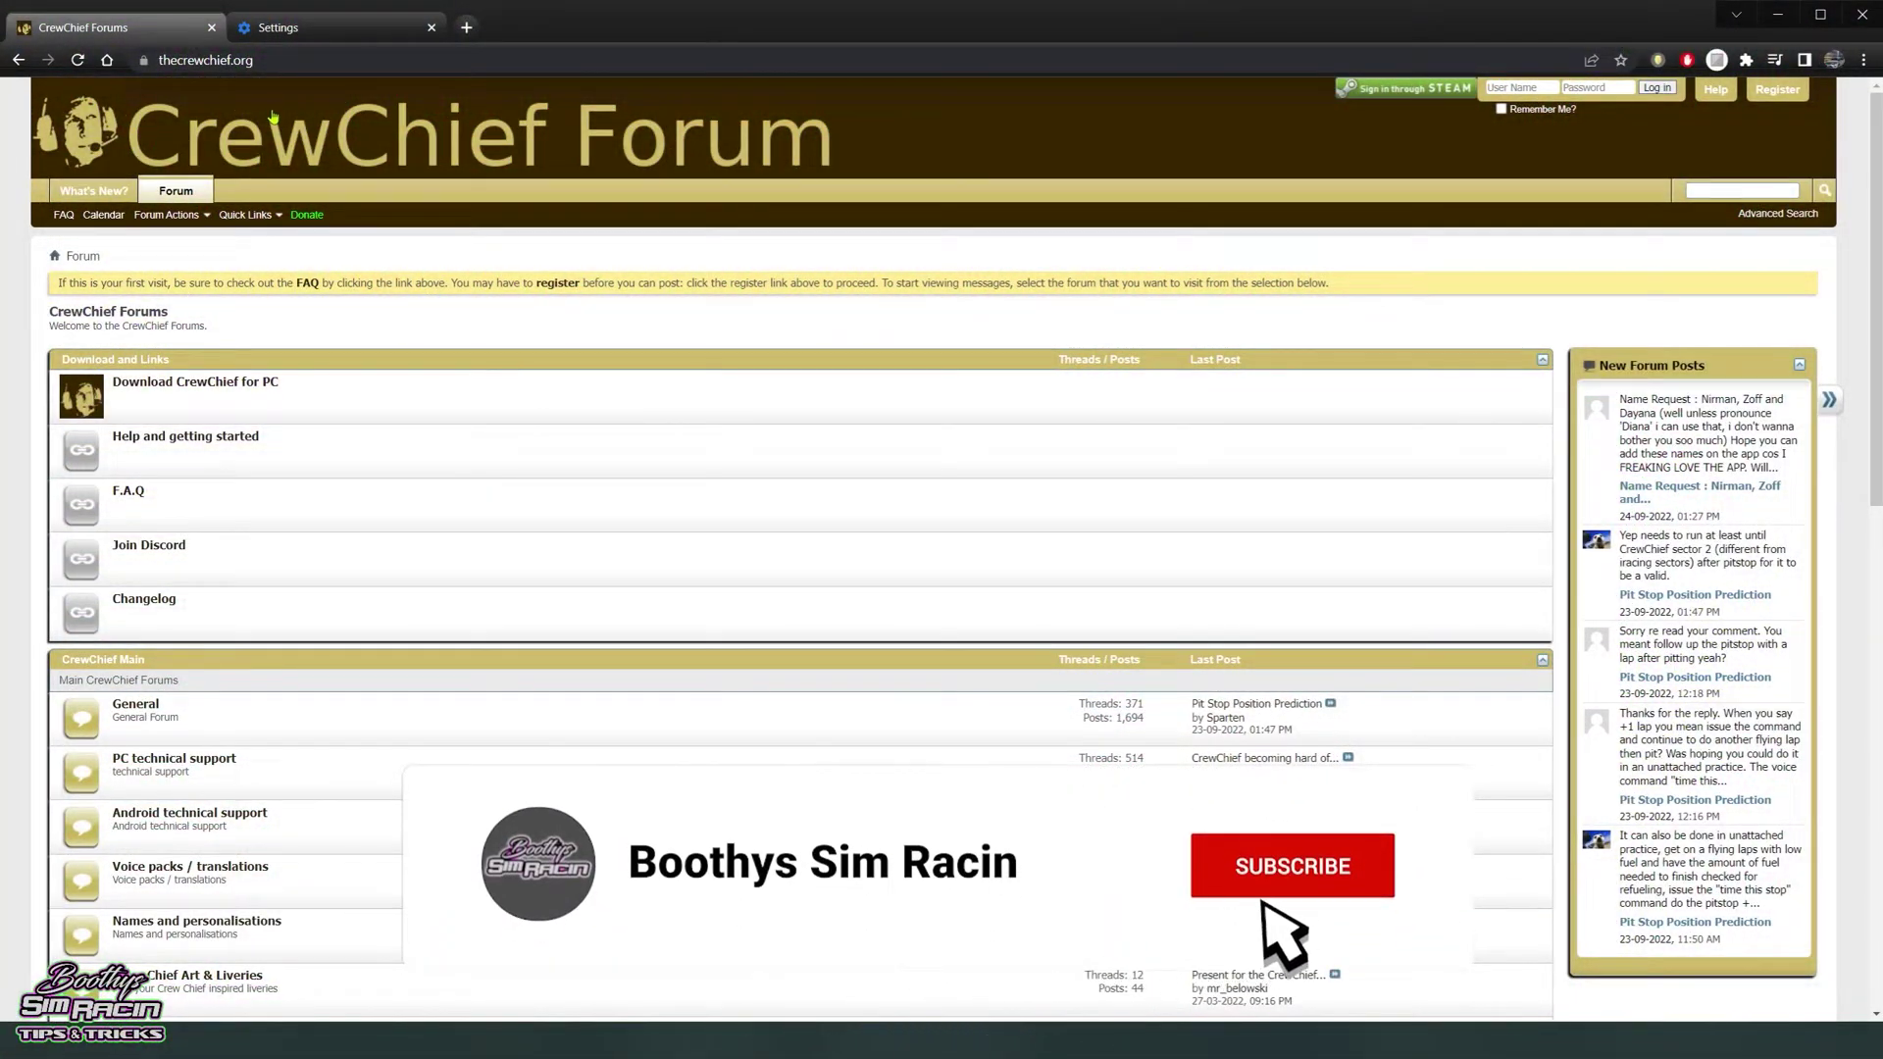
Start downloading the CrewChief for PC installer from the CrewChief forum, and cancel saving the file
drag(253, 60, 157, 60)
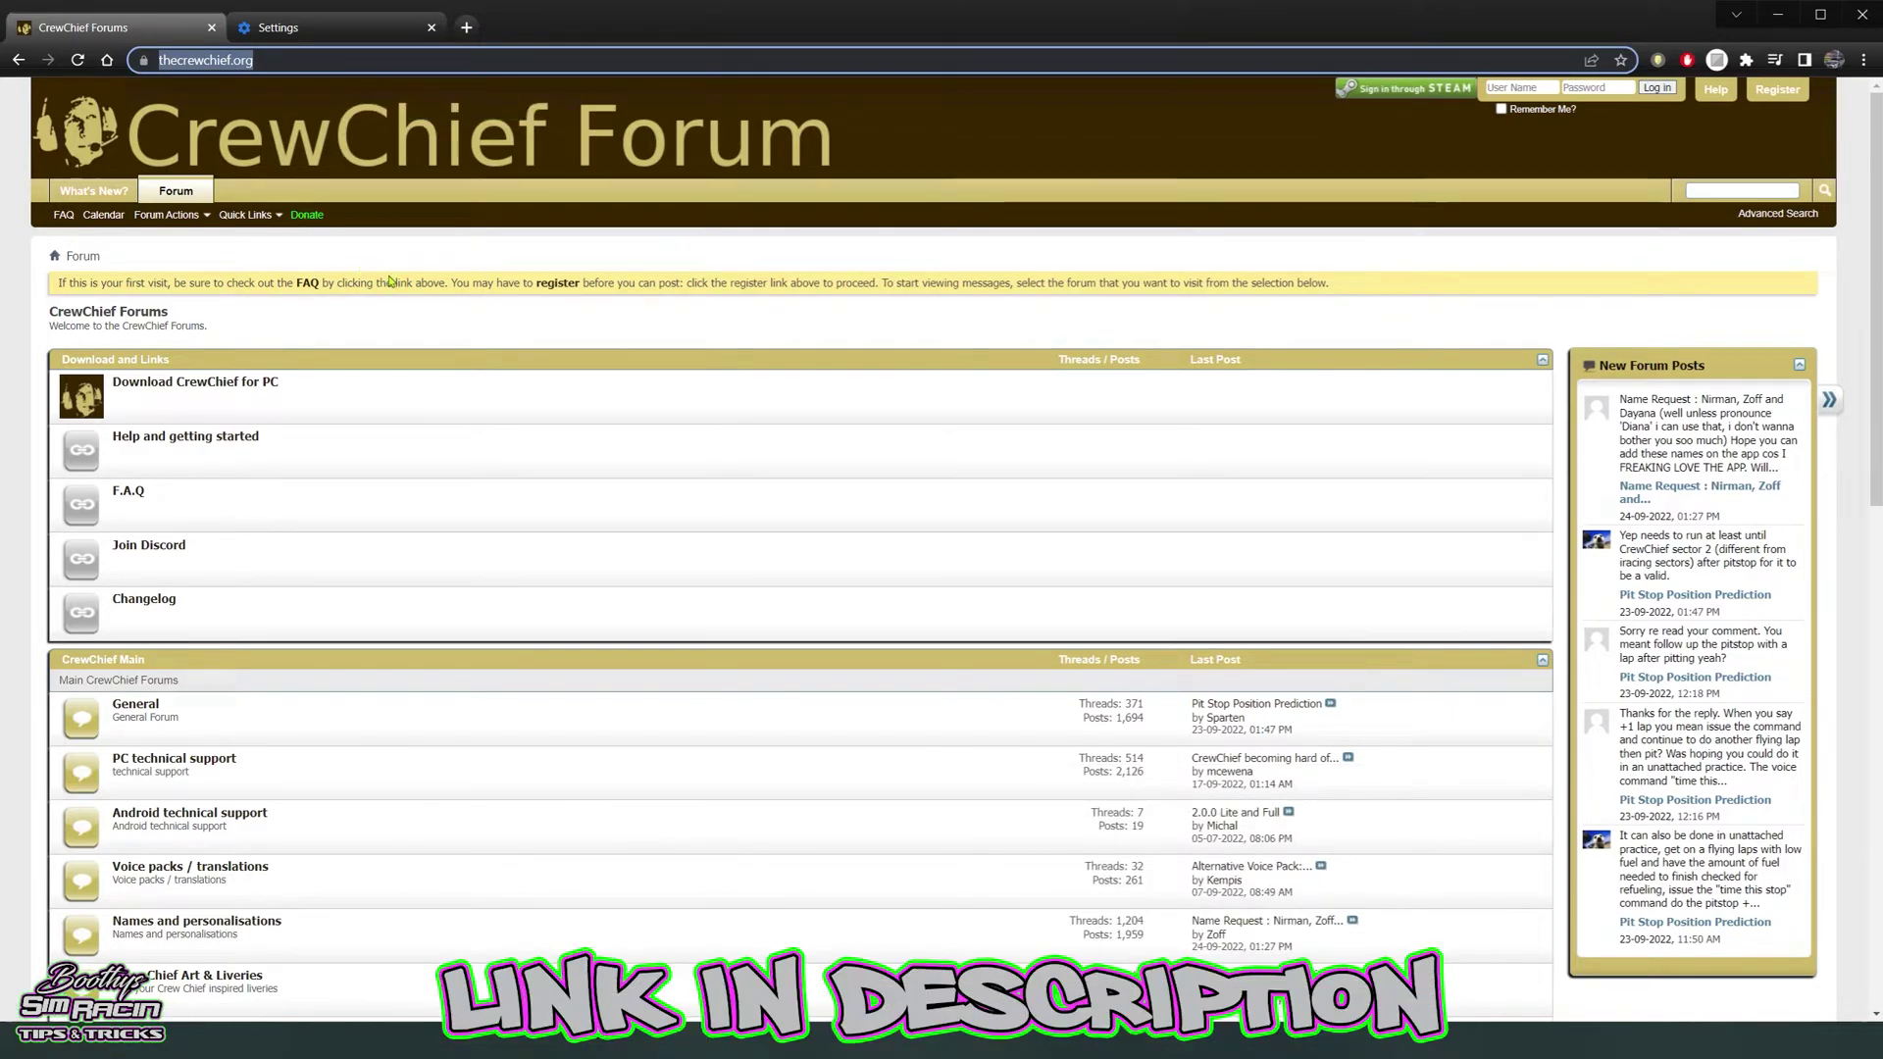
click(195, 384)
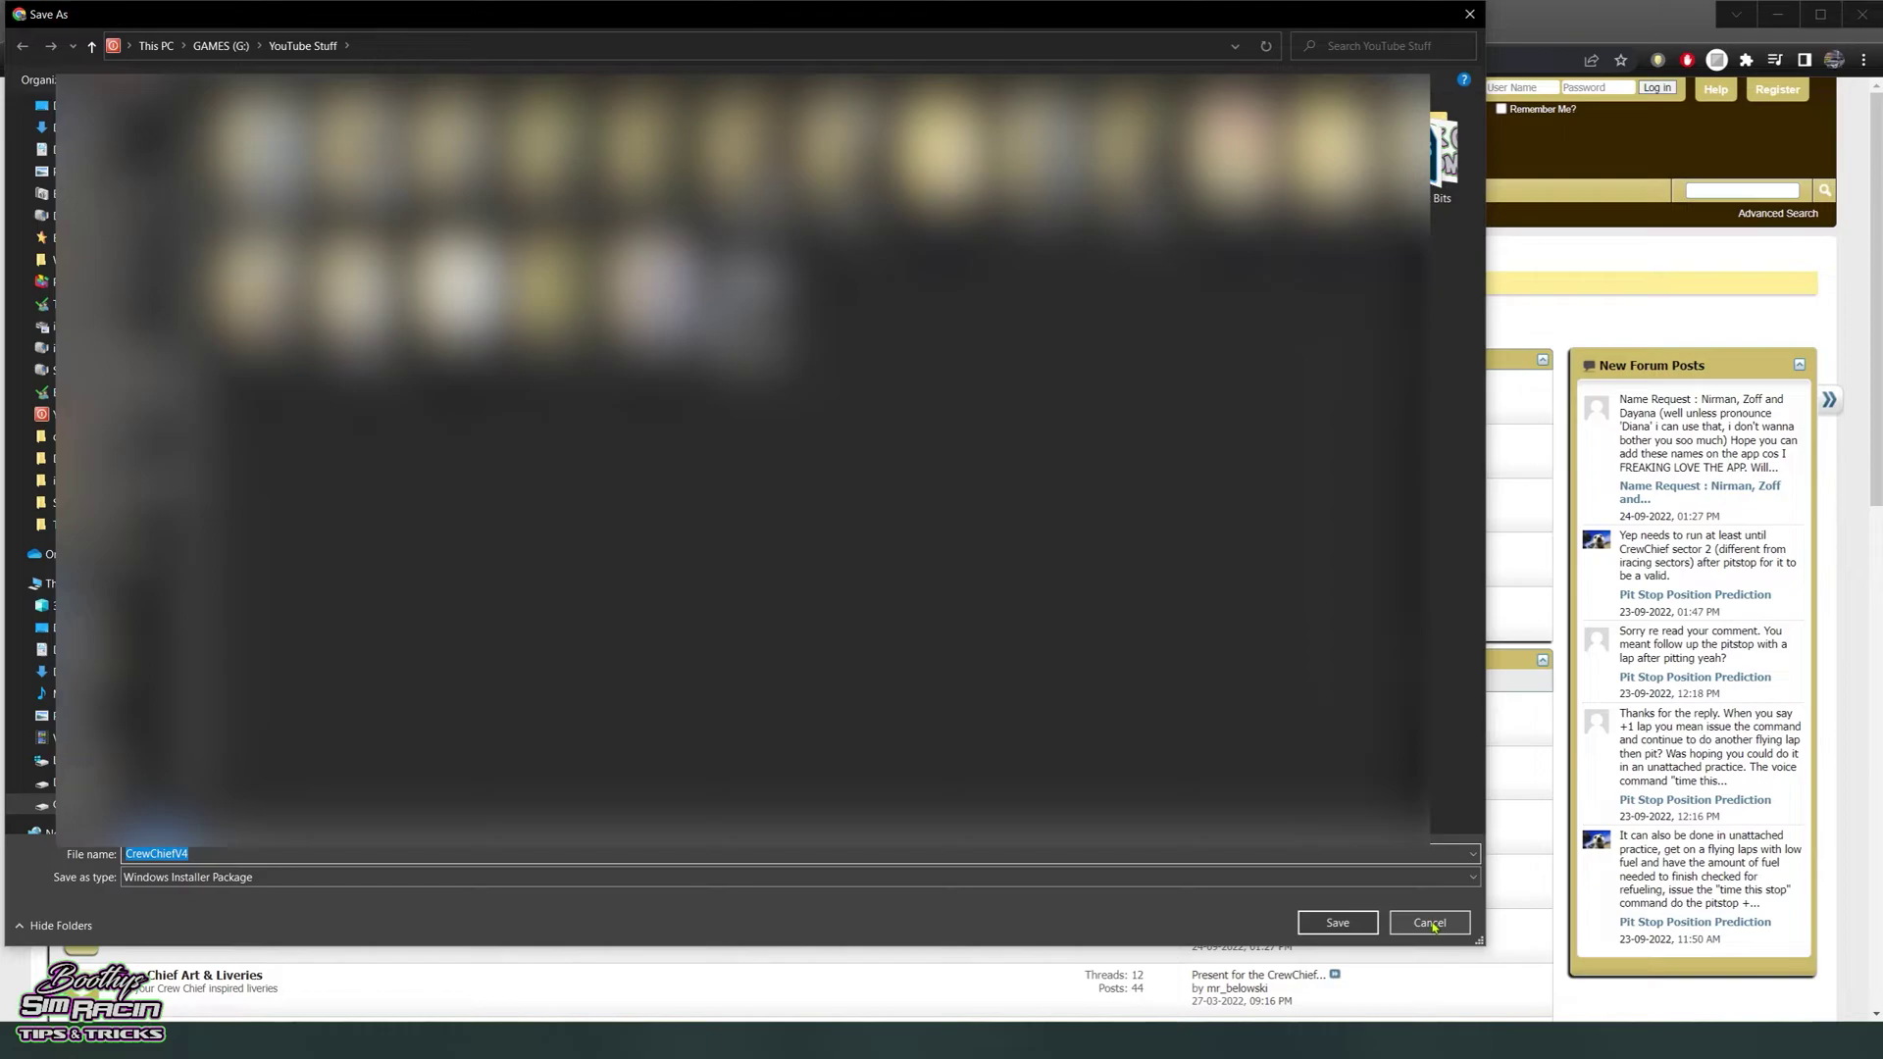
click(1429, 922)
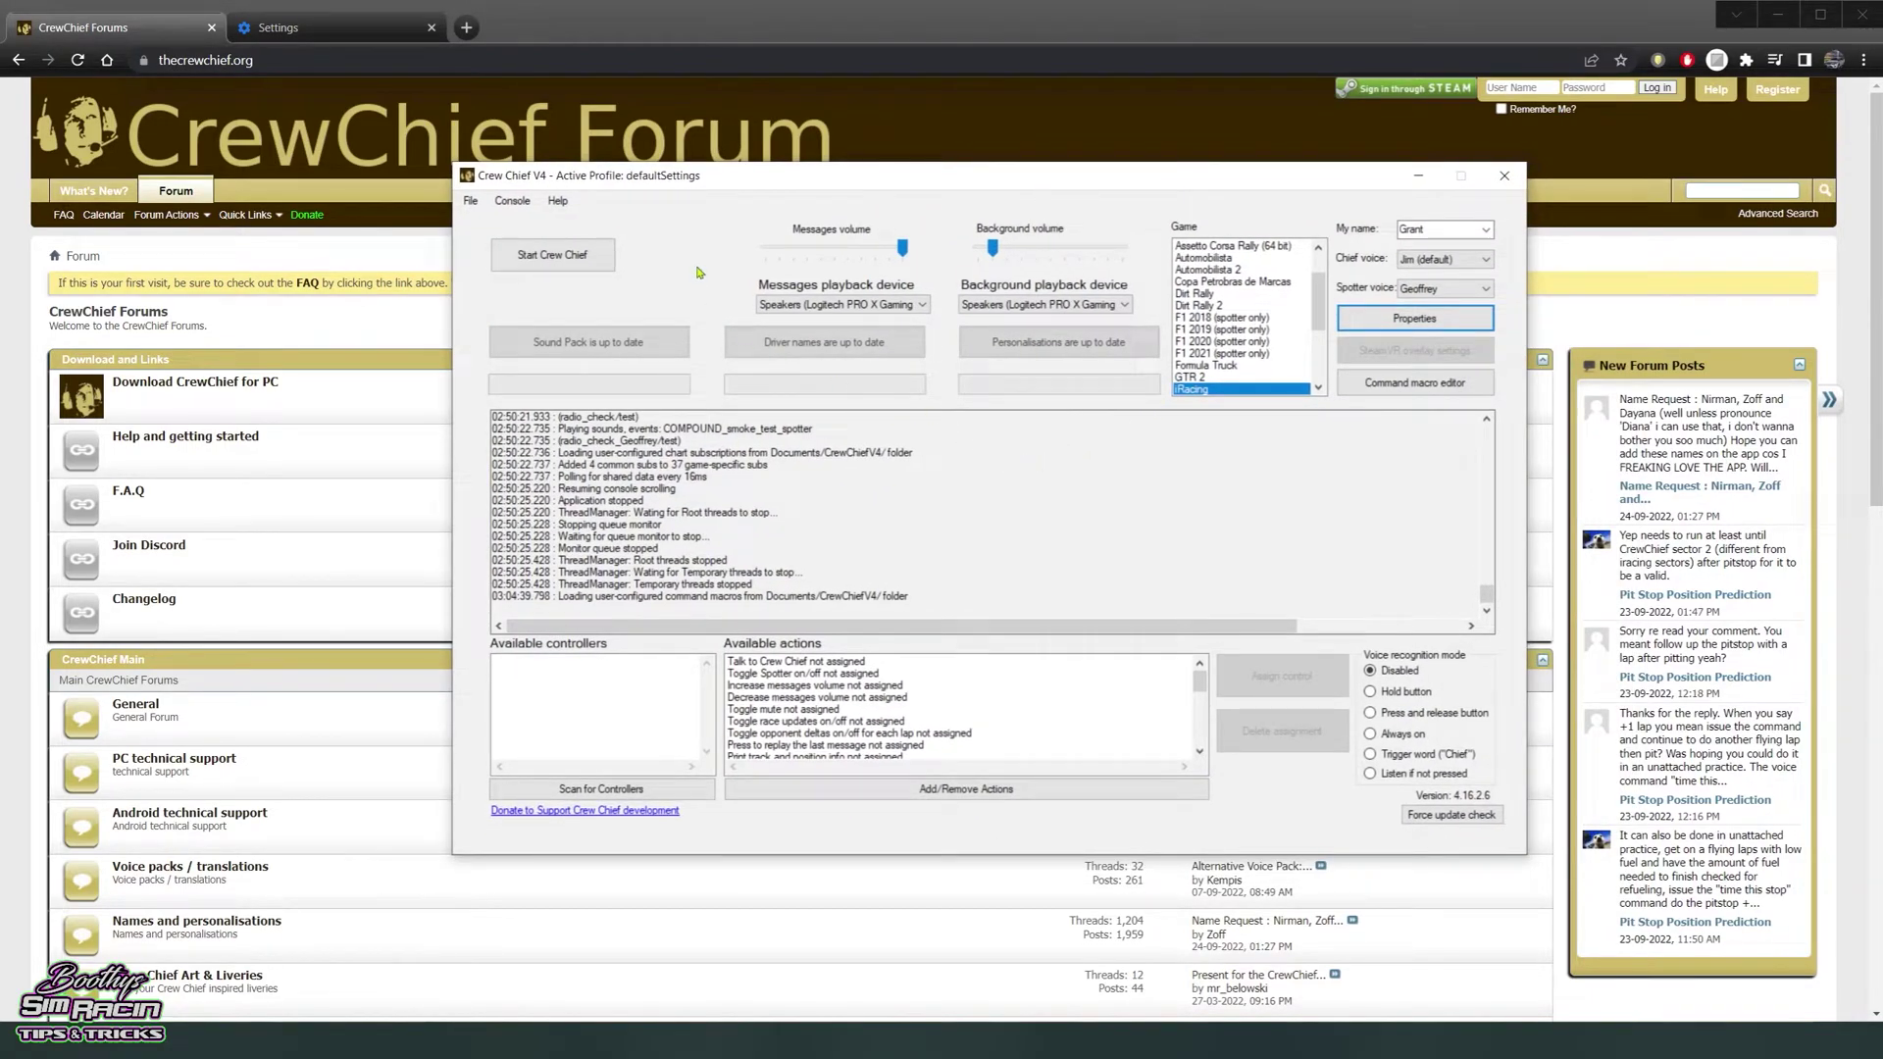
Review the available devices for messages playback and background playback in Crew Chief
click(919, 305)
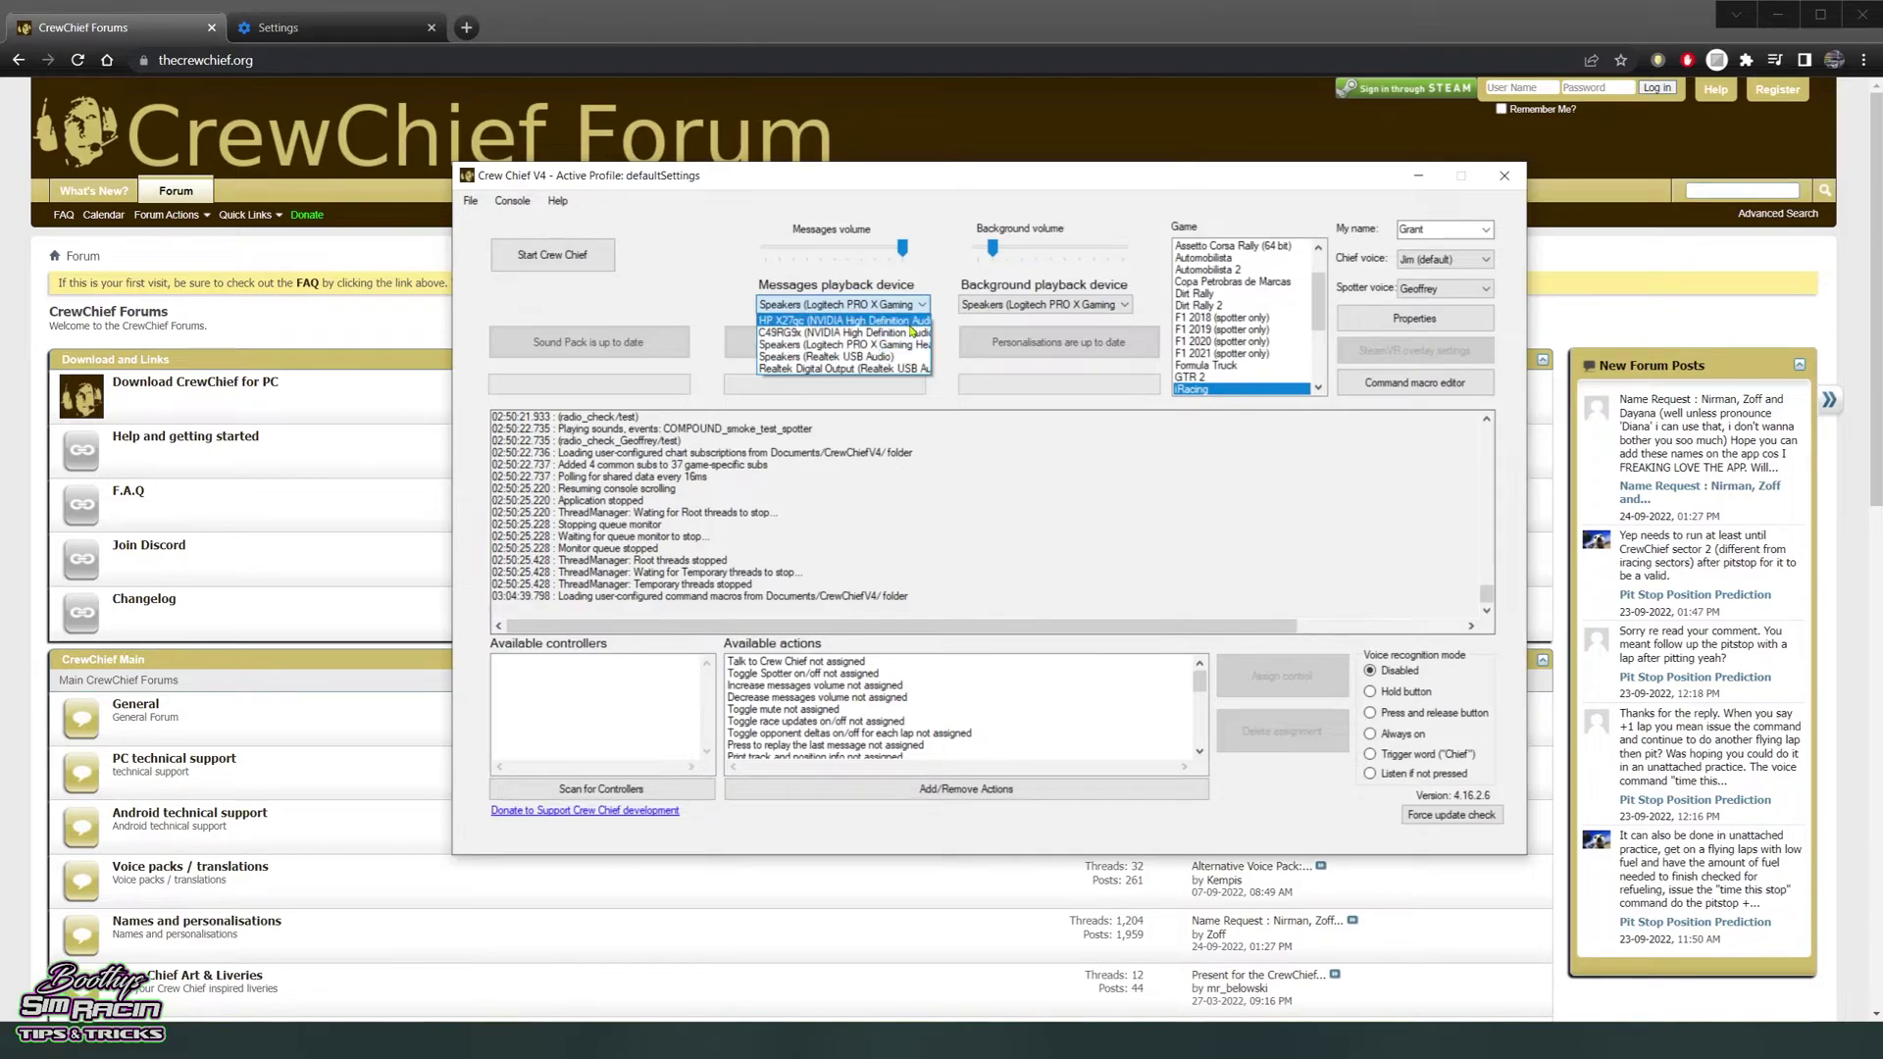
click(926, 306)
click(1126, 306)
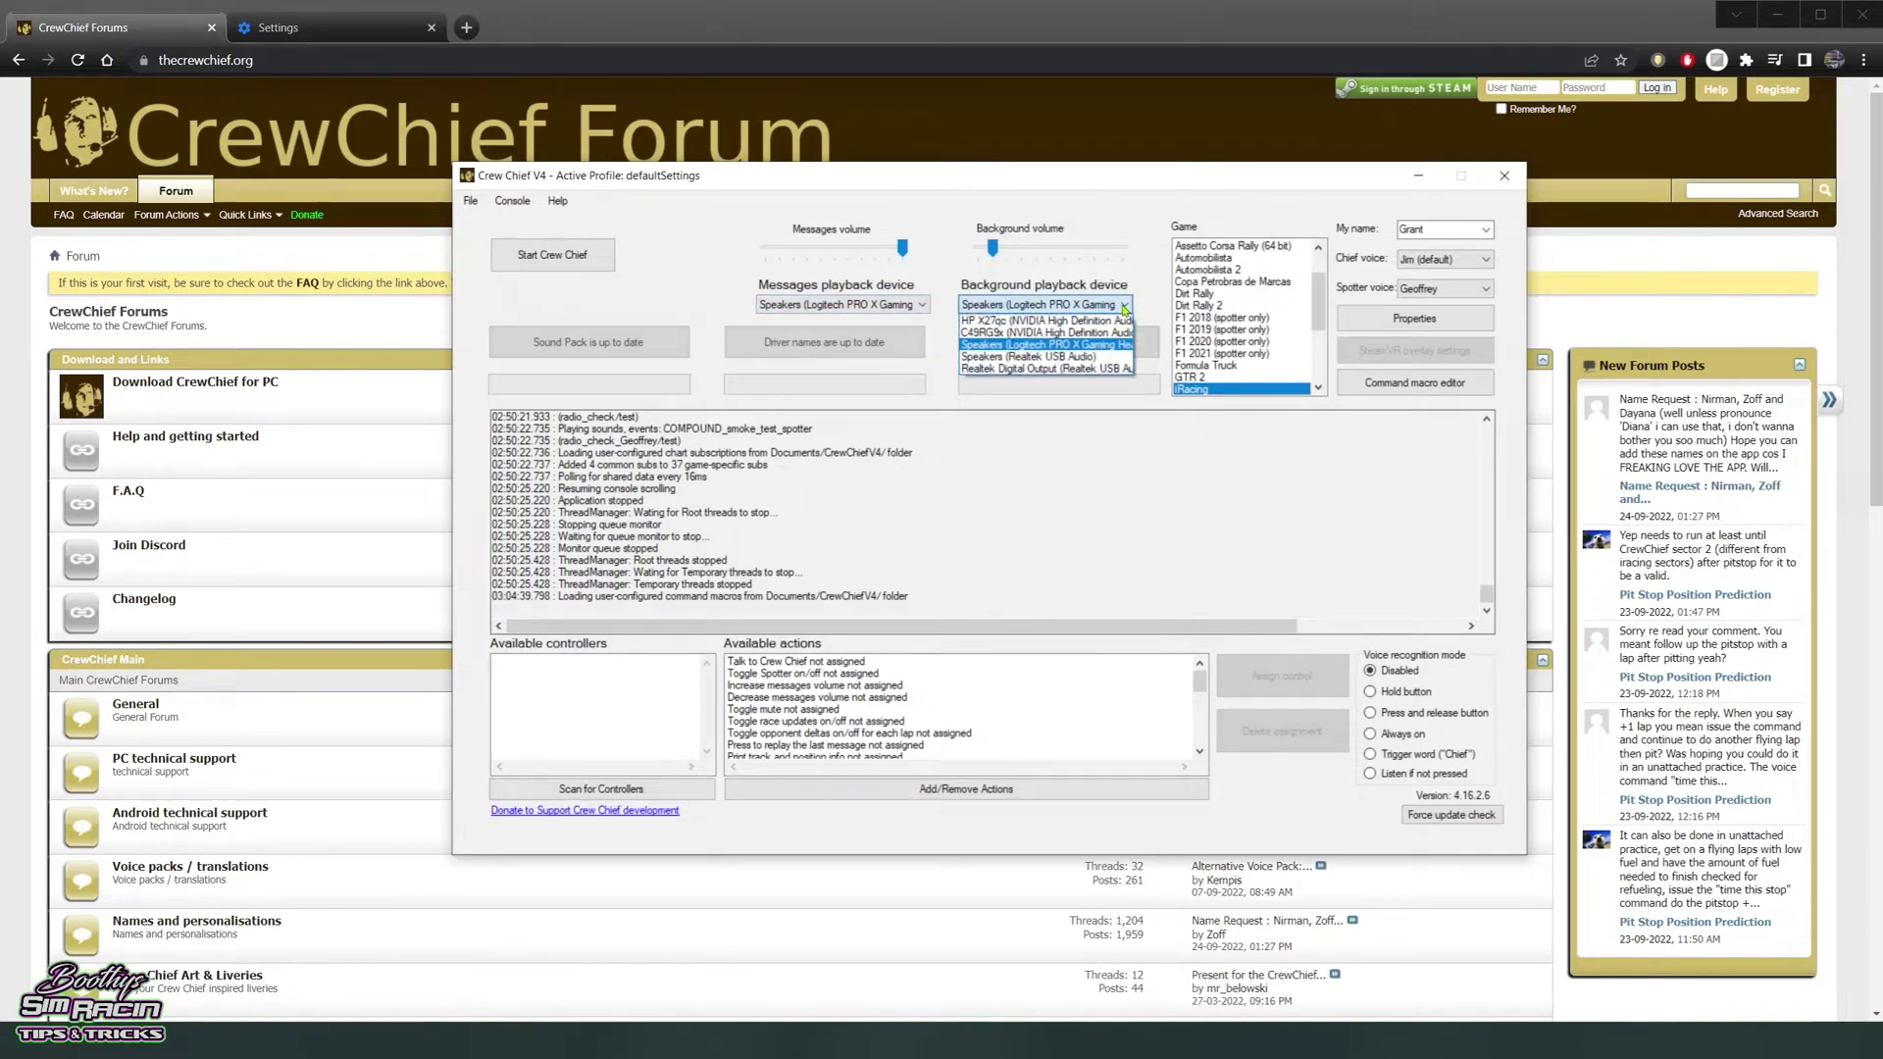
click(1040, 320)
click(839, 305)
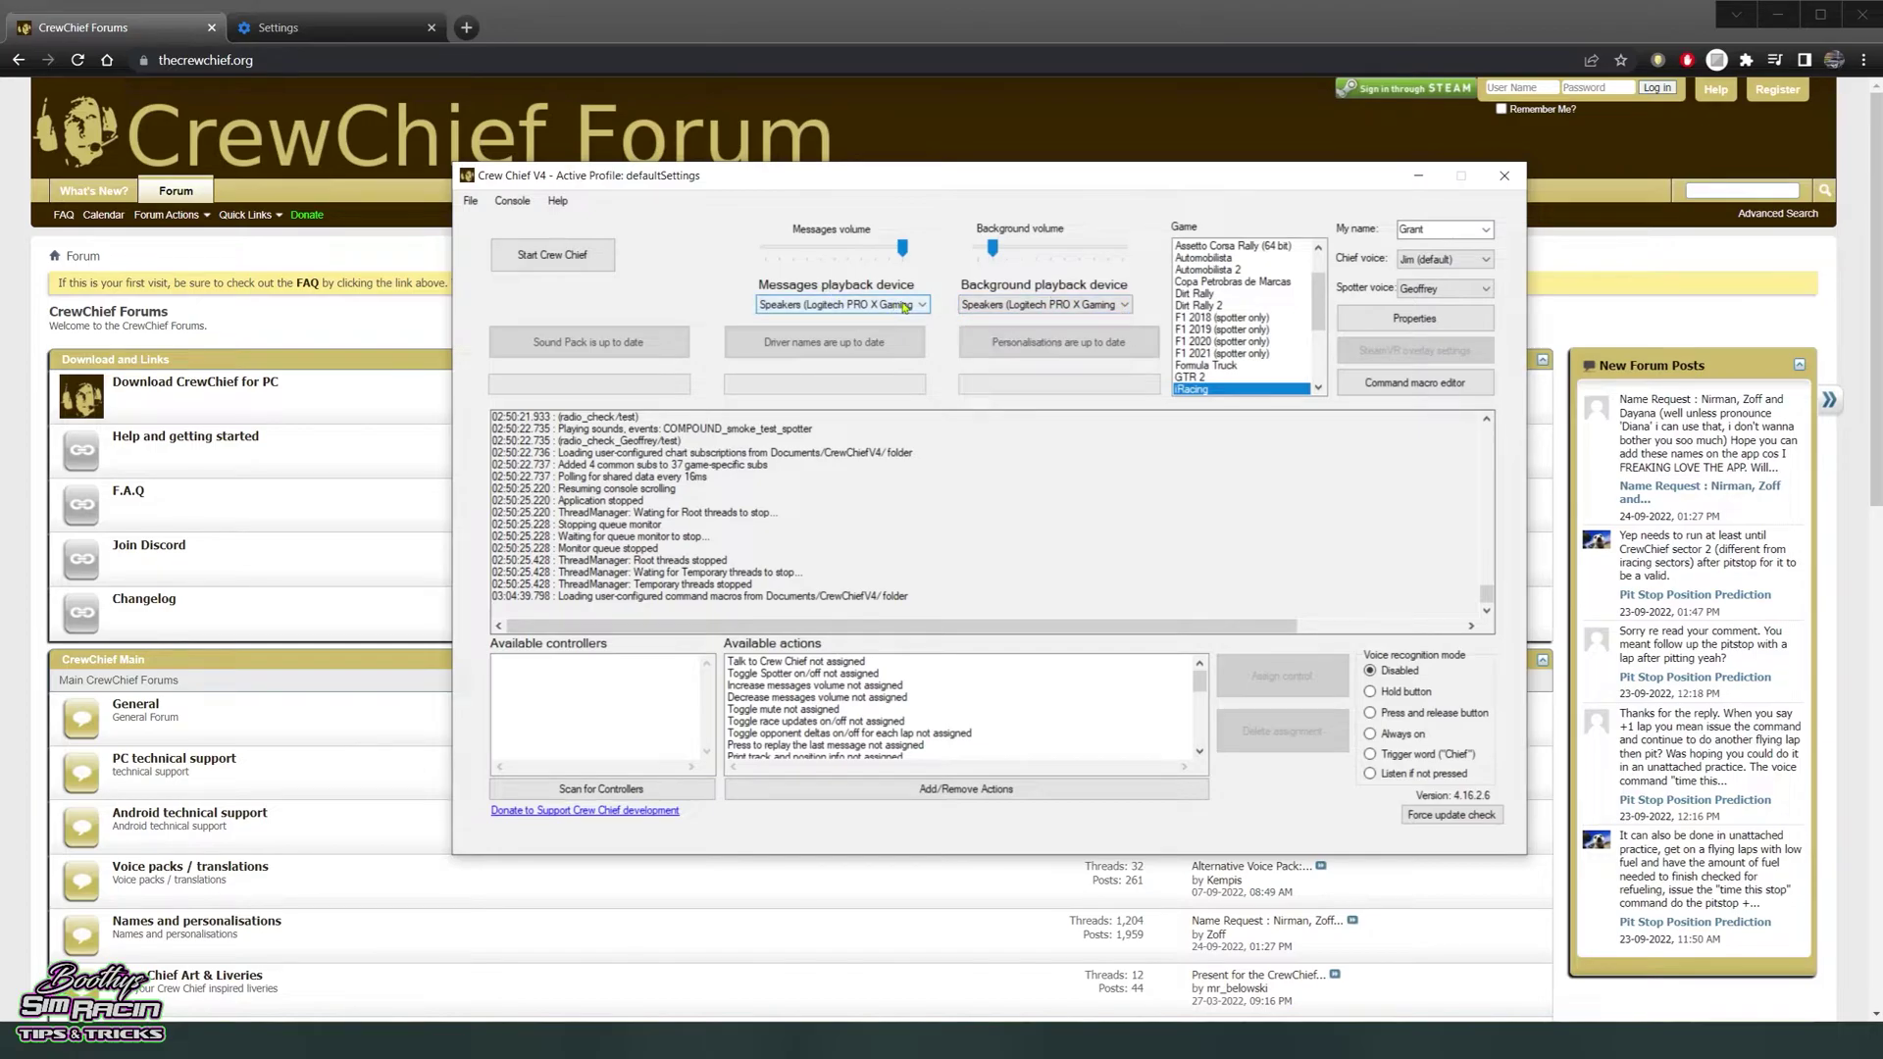
click(839, 305)
click(839, 324)
click(1088, 453)
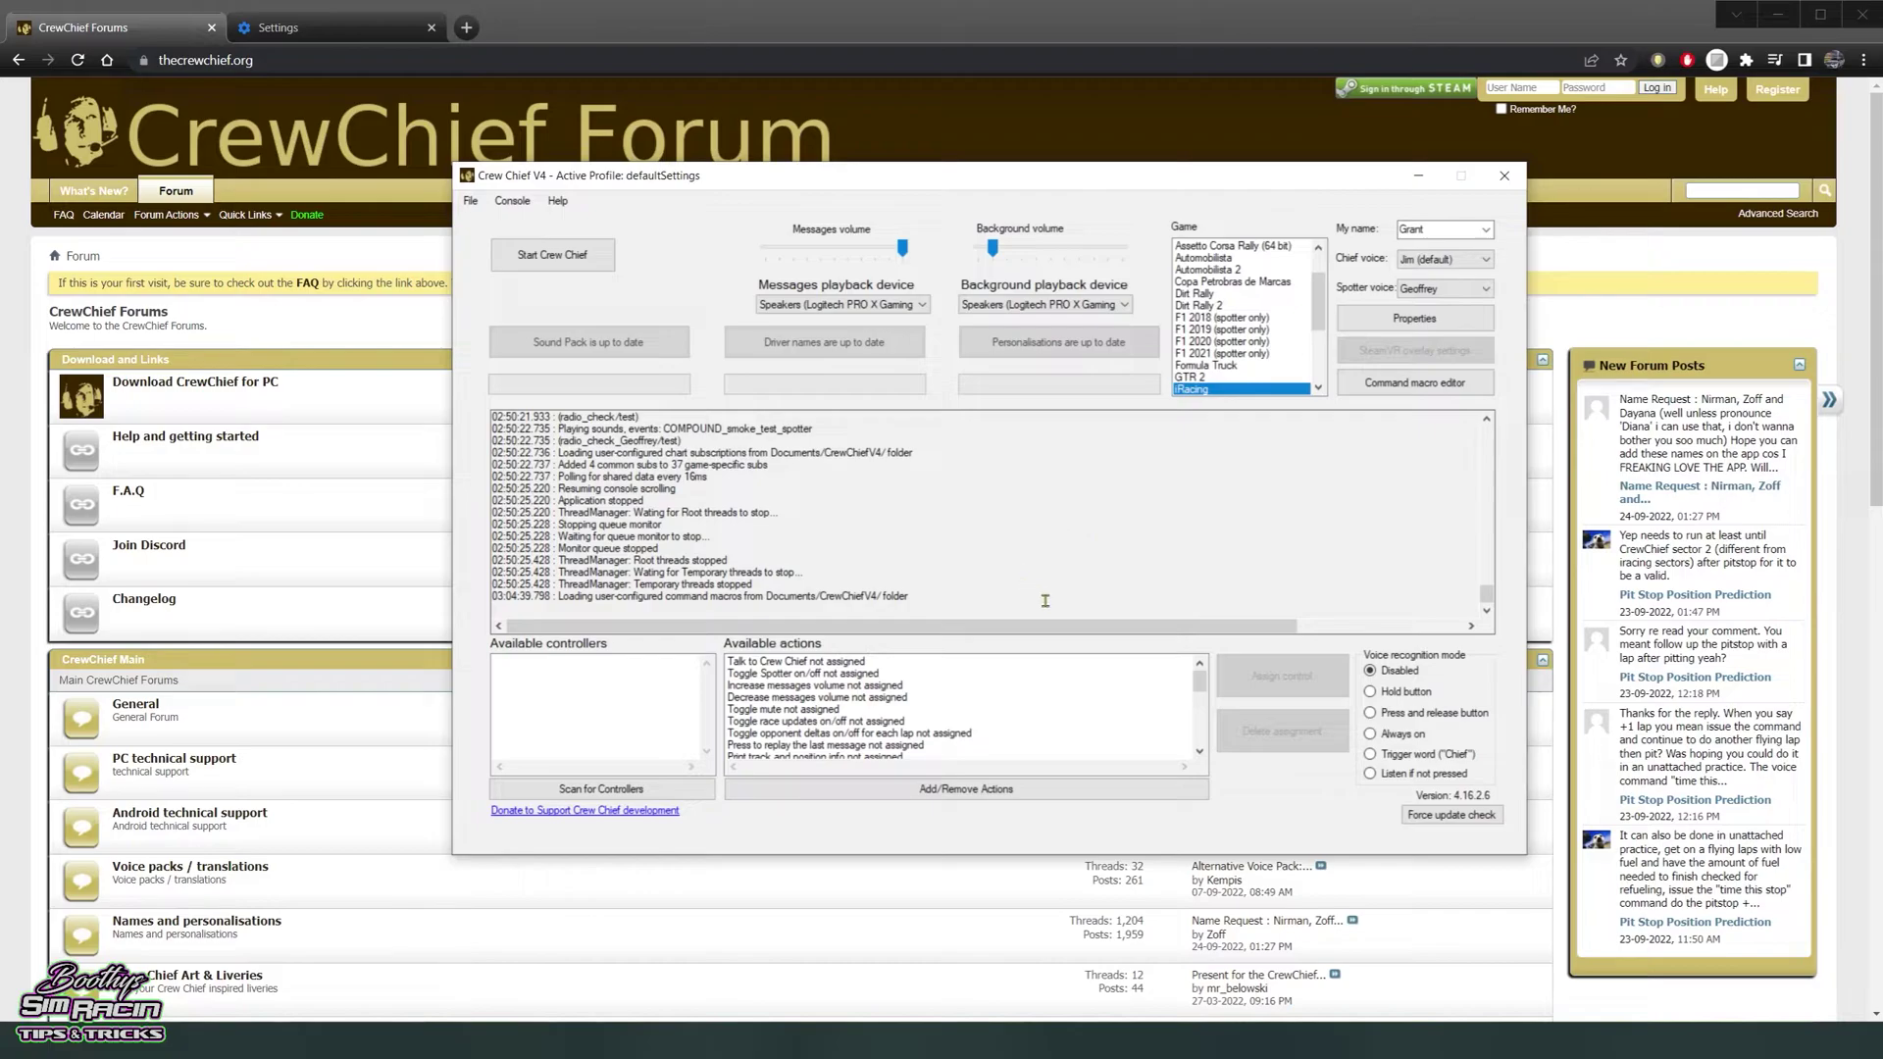
Review the choices for the driver's name, the chief voice and the spotter voice
click(1487, 231)
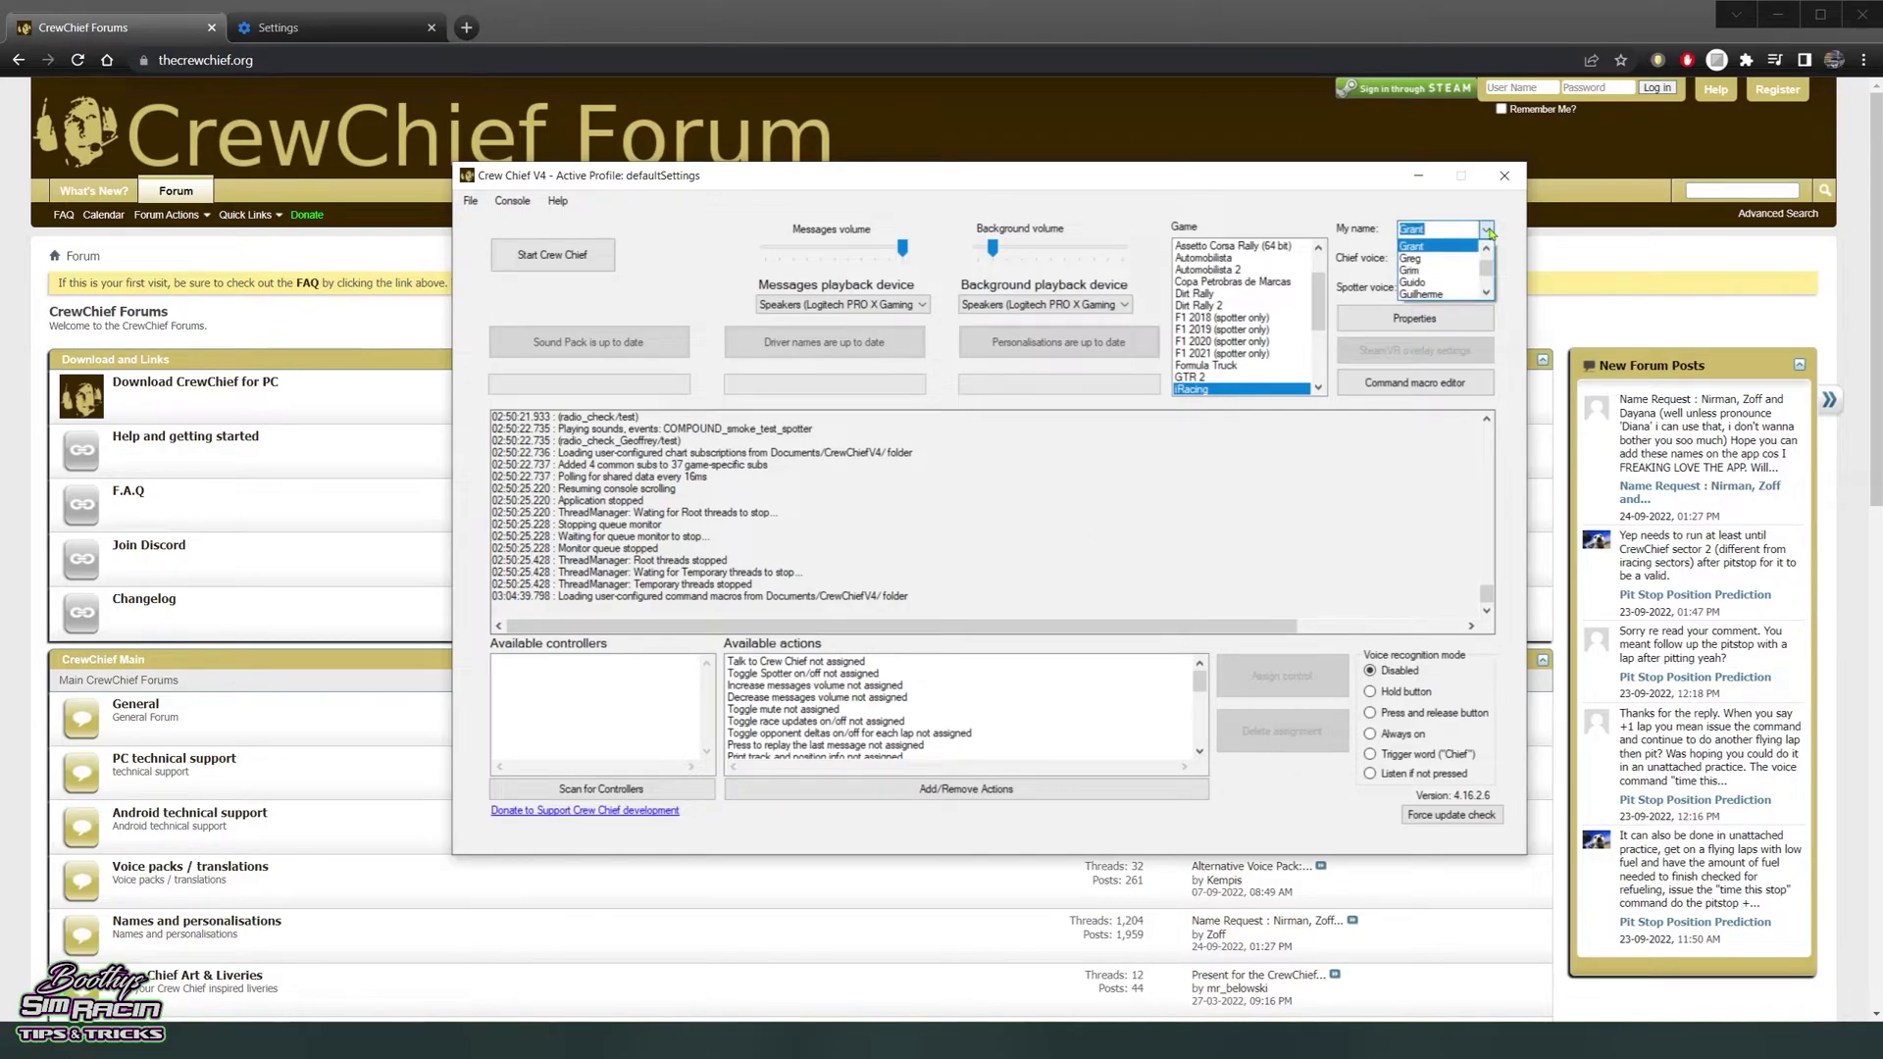
click(1435, 245)
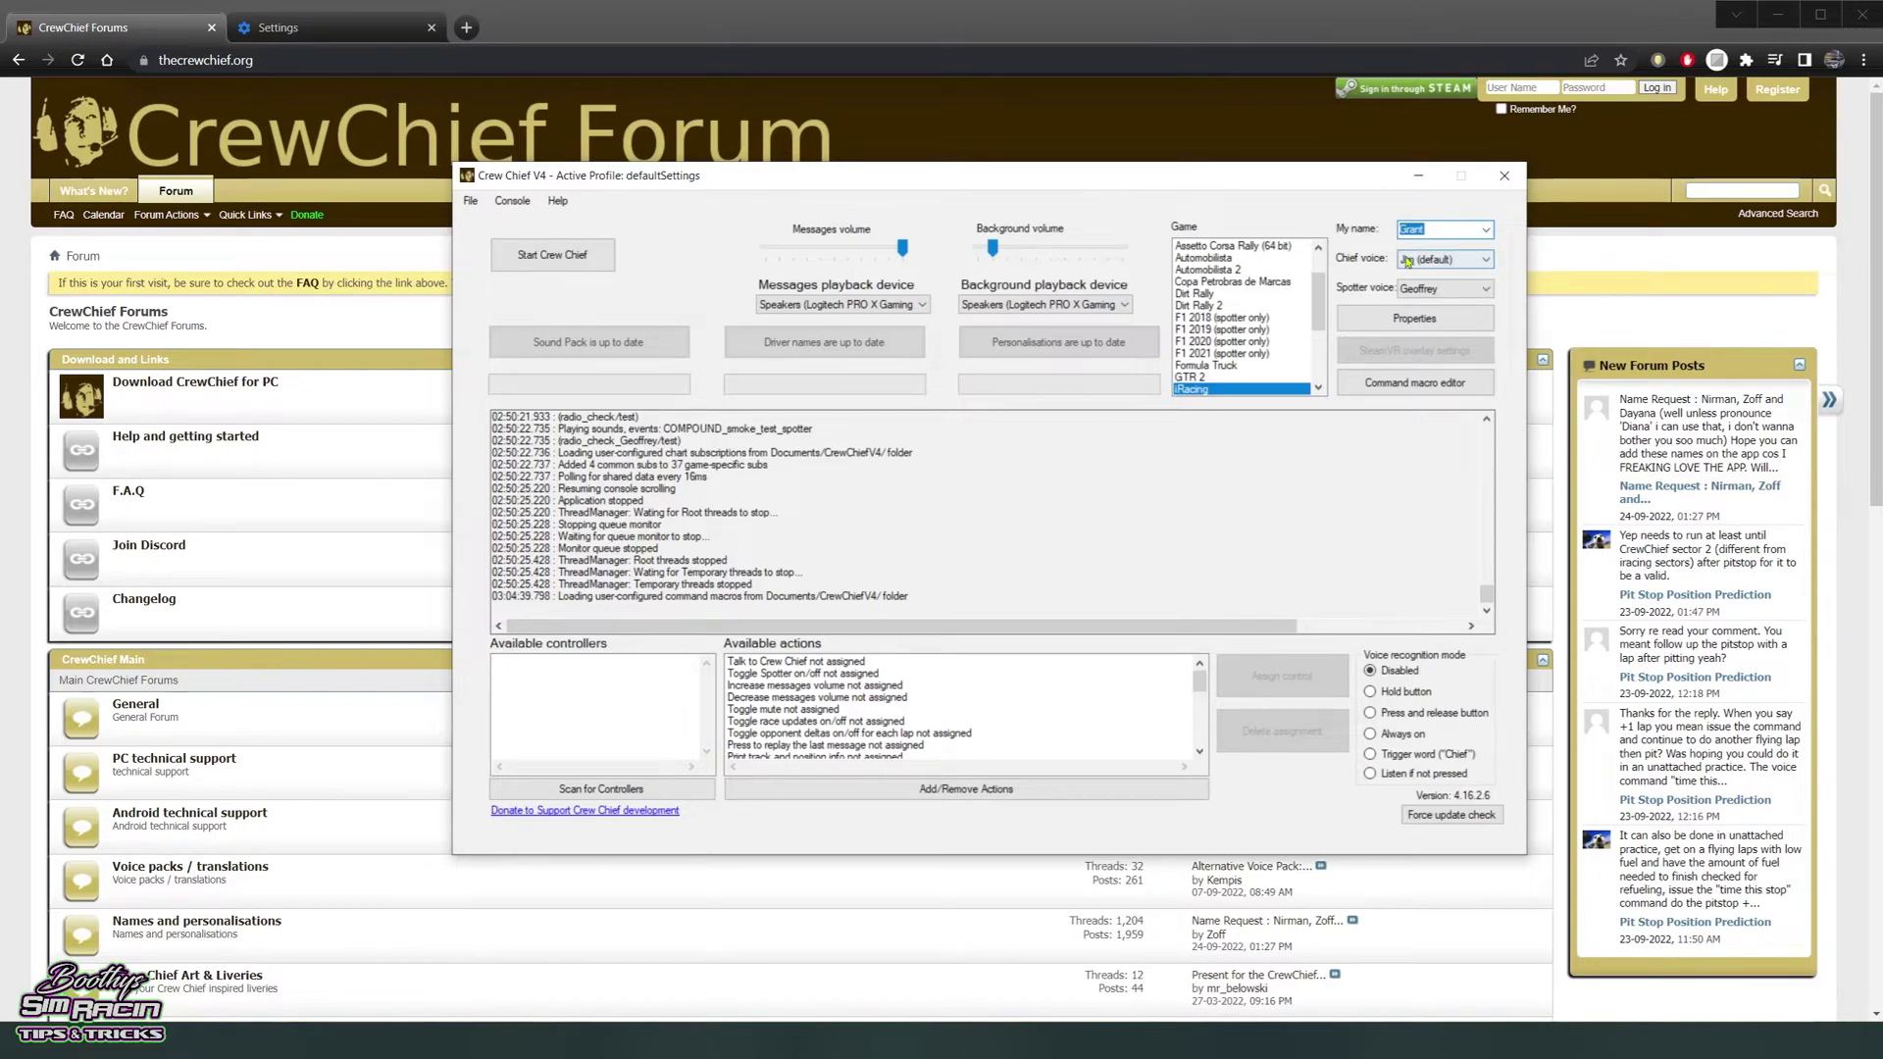
click(1485, 260)
click(1486, 261)
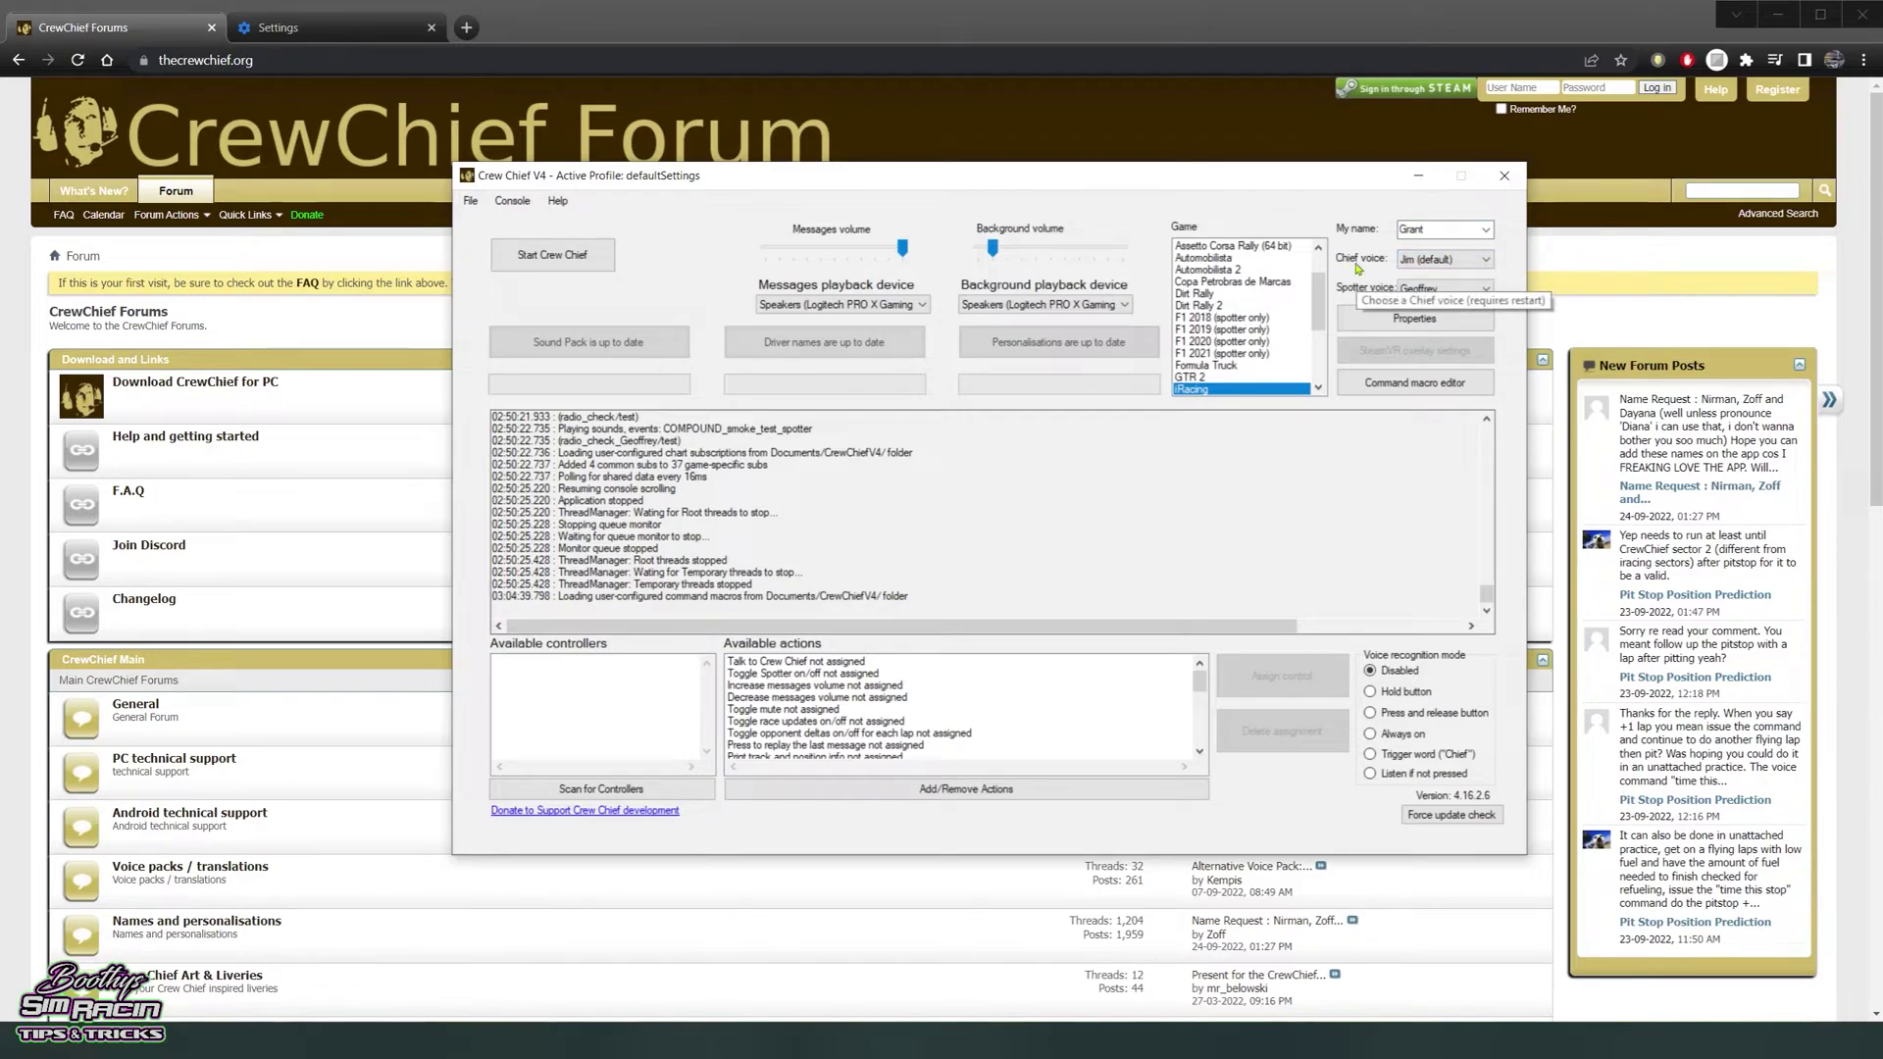
click(1483, 290)
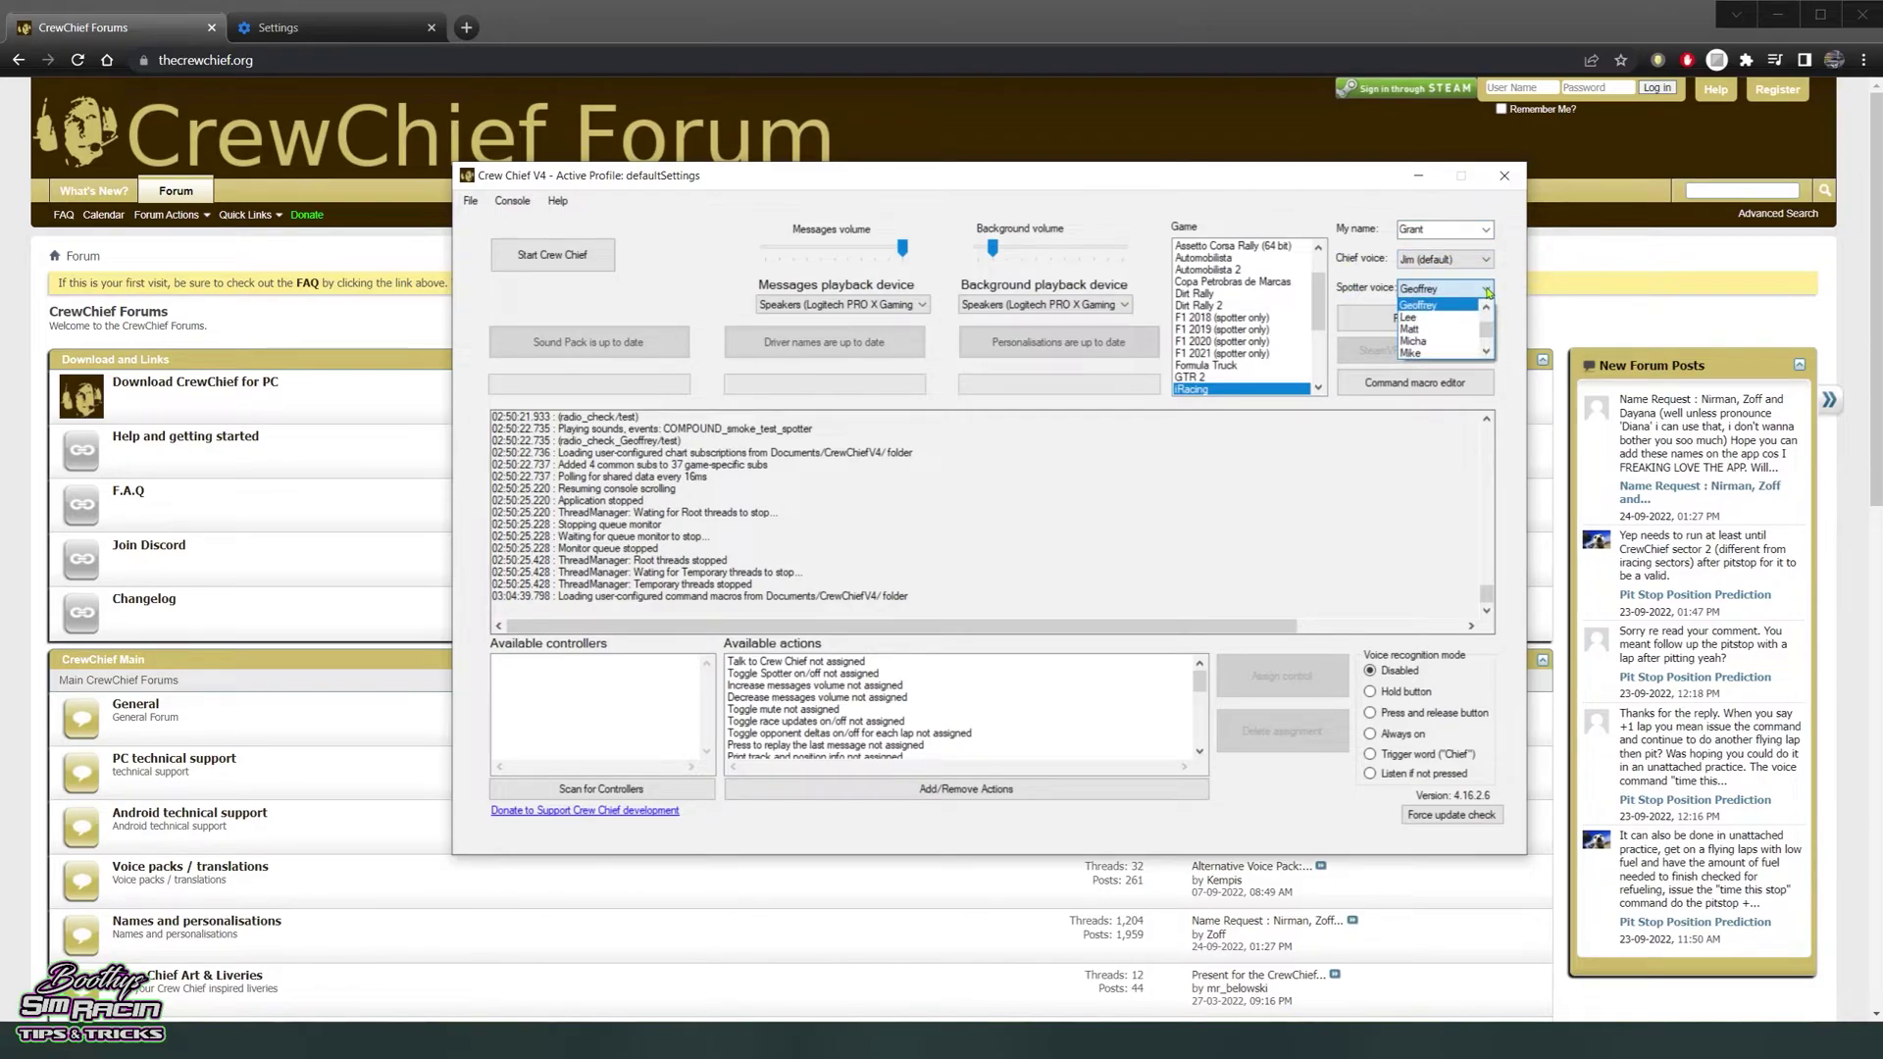
click(1487, 291)
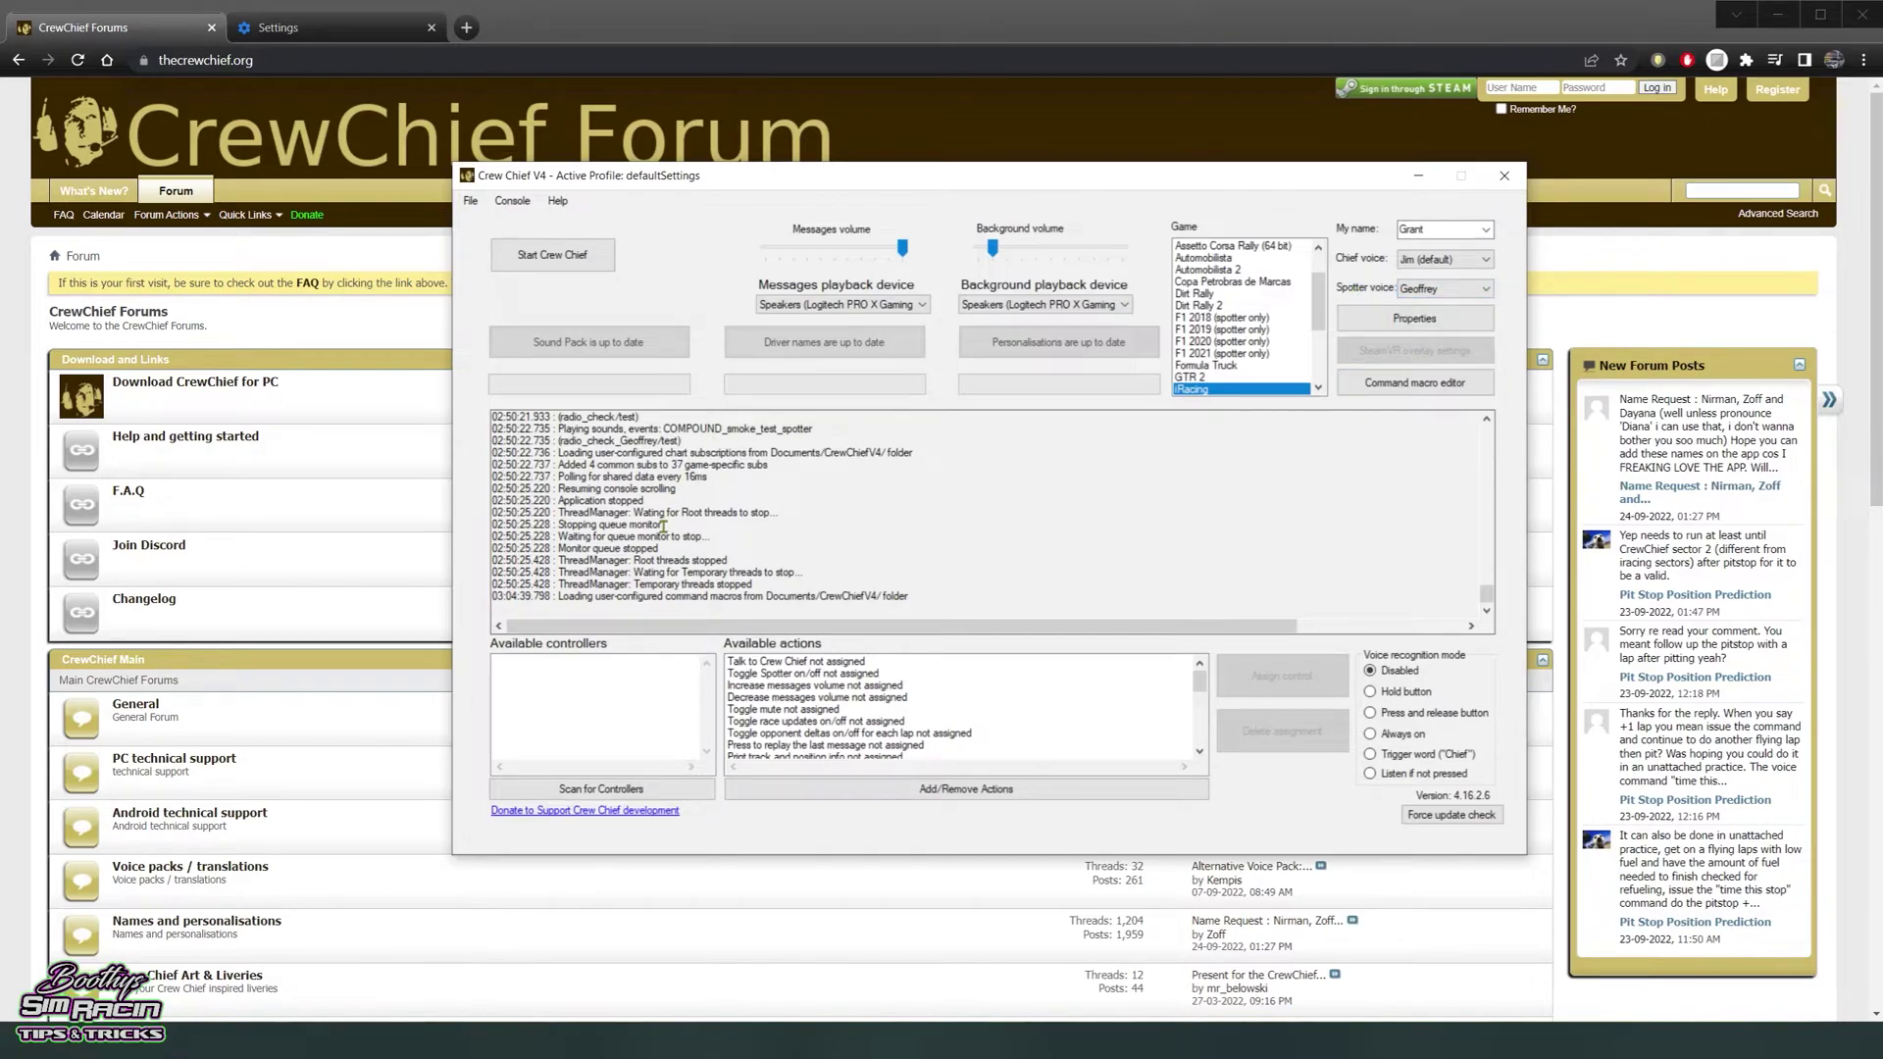
Open the configuration properties for the default profile, keeping the iRacing game filter shown
click(1379, 324)
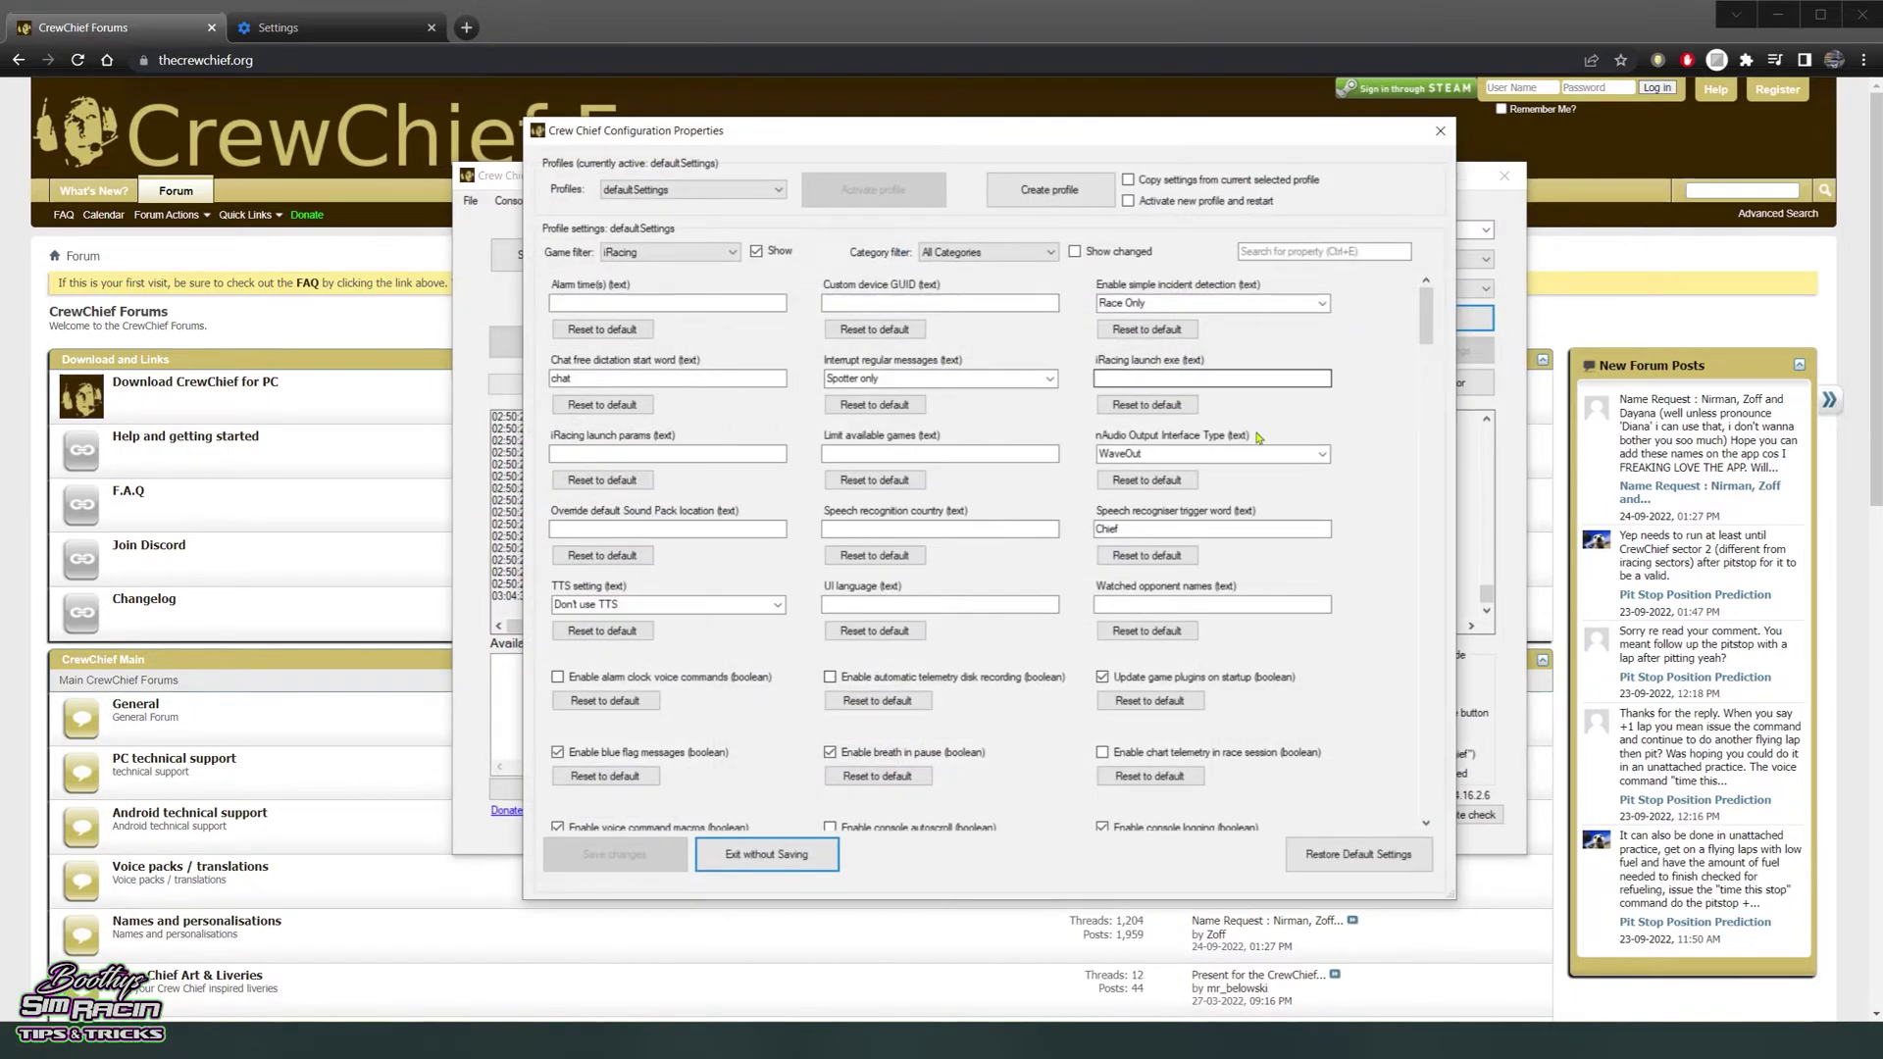
click(1440, 130)
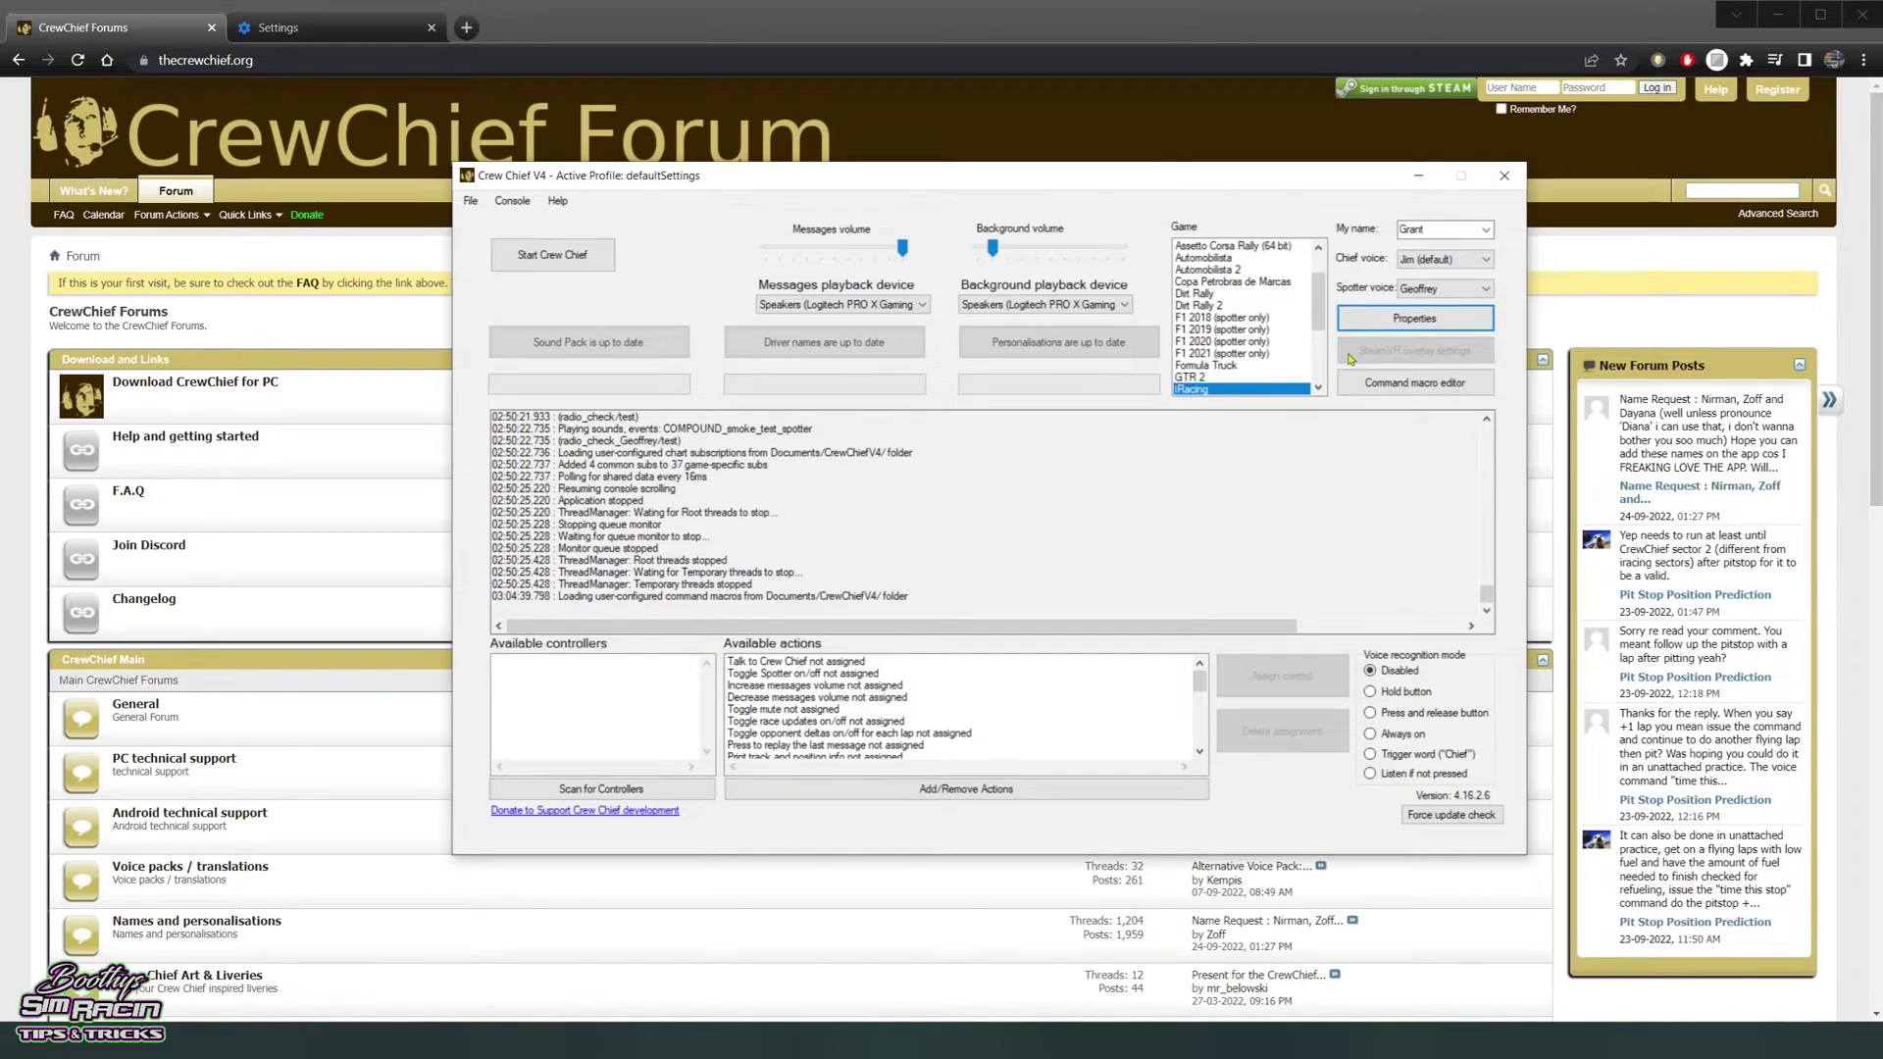
click(1375, 321)
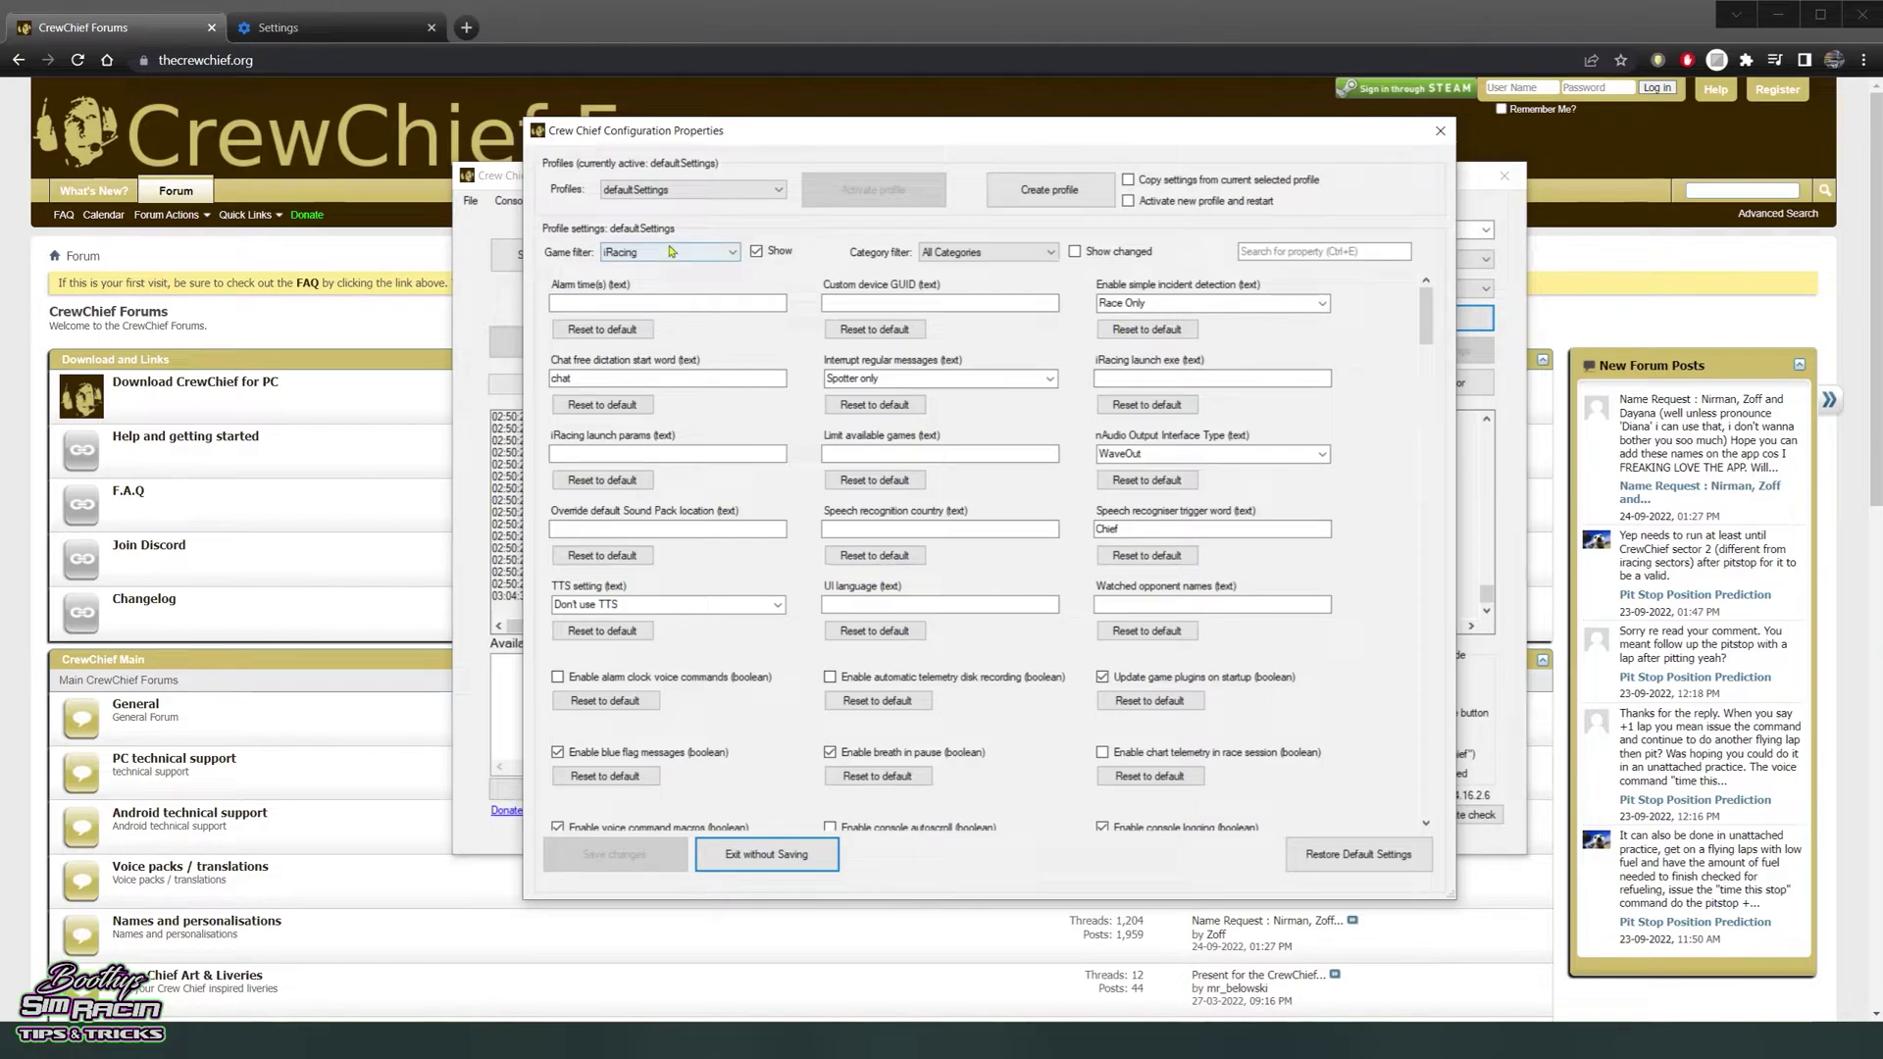
click(755, 254)
click(756, 255)
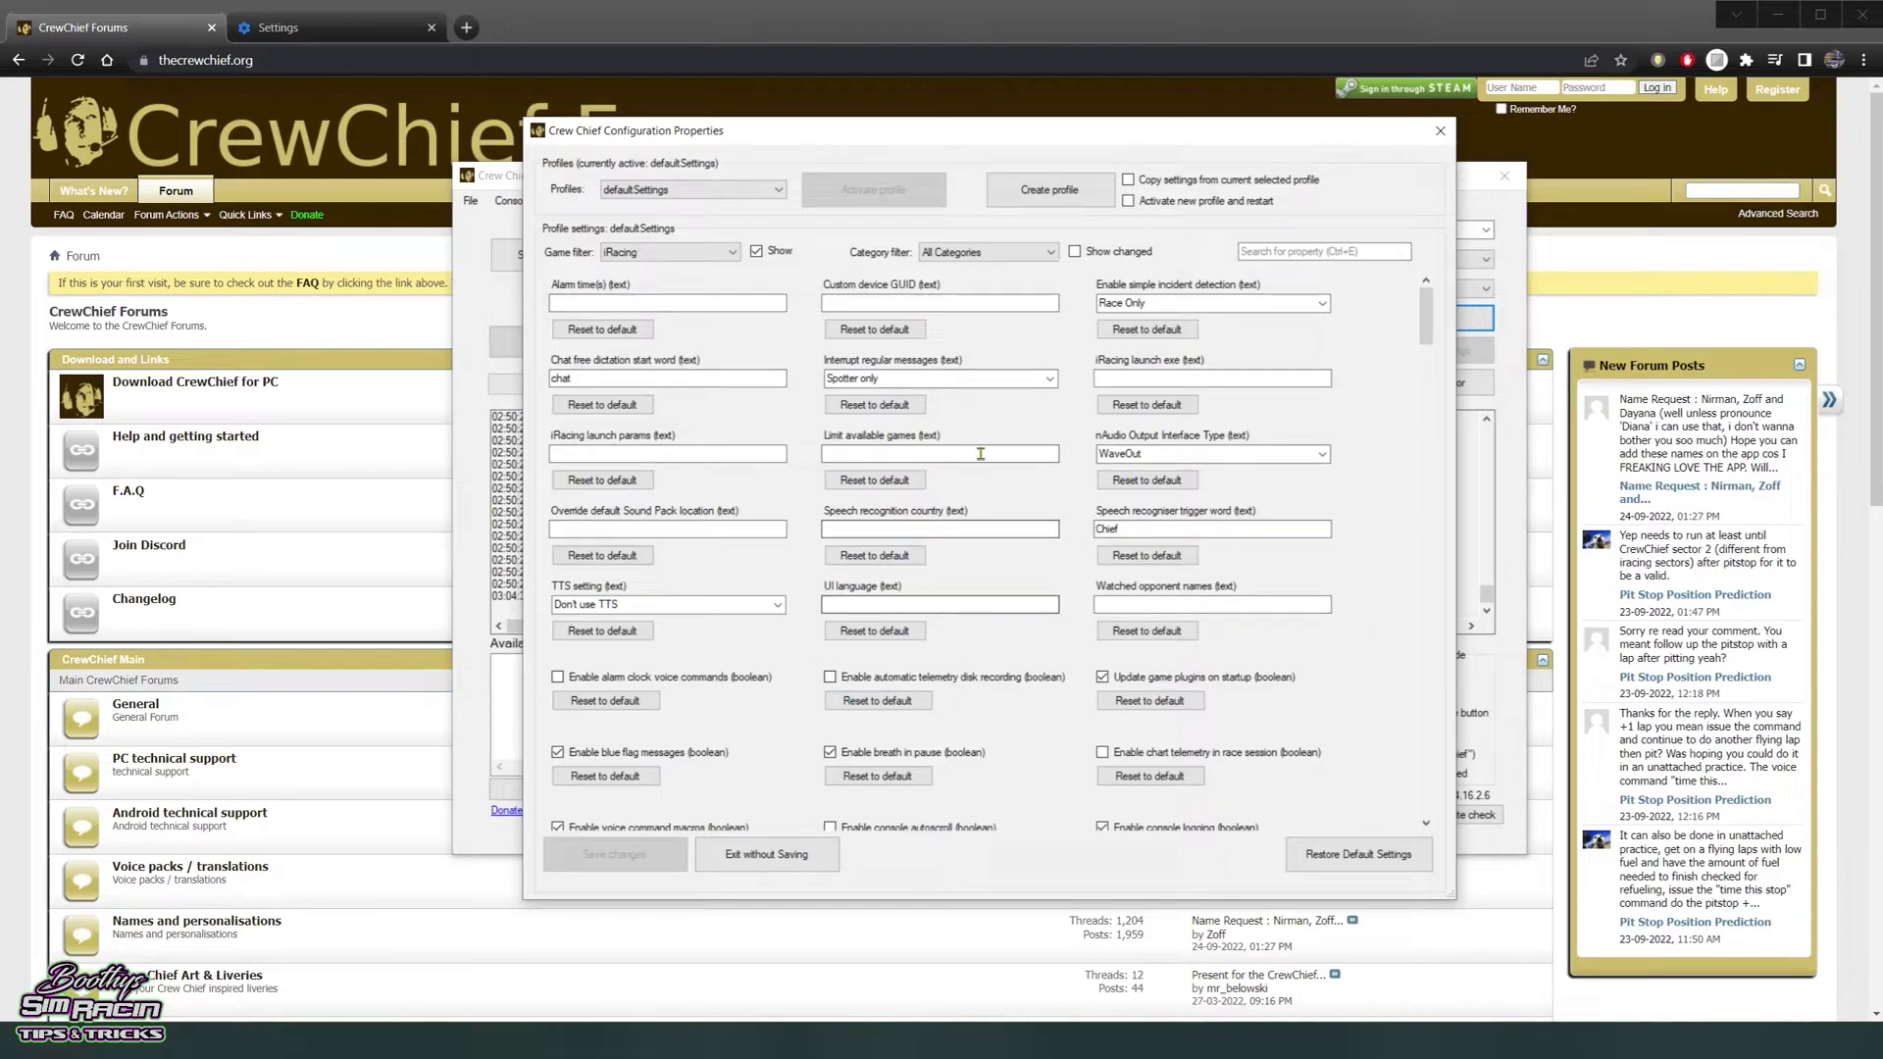
Search the properties for "run" and check the Run immediately option
click(1275, 254)
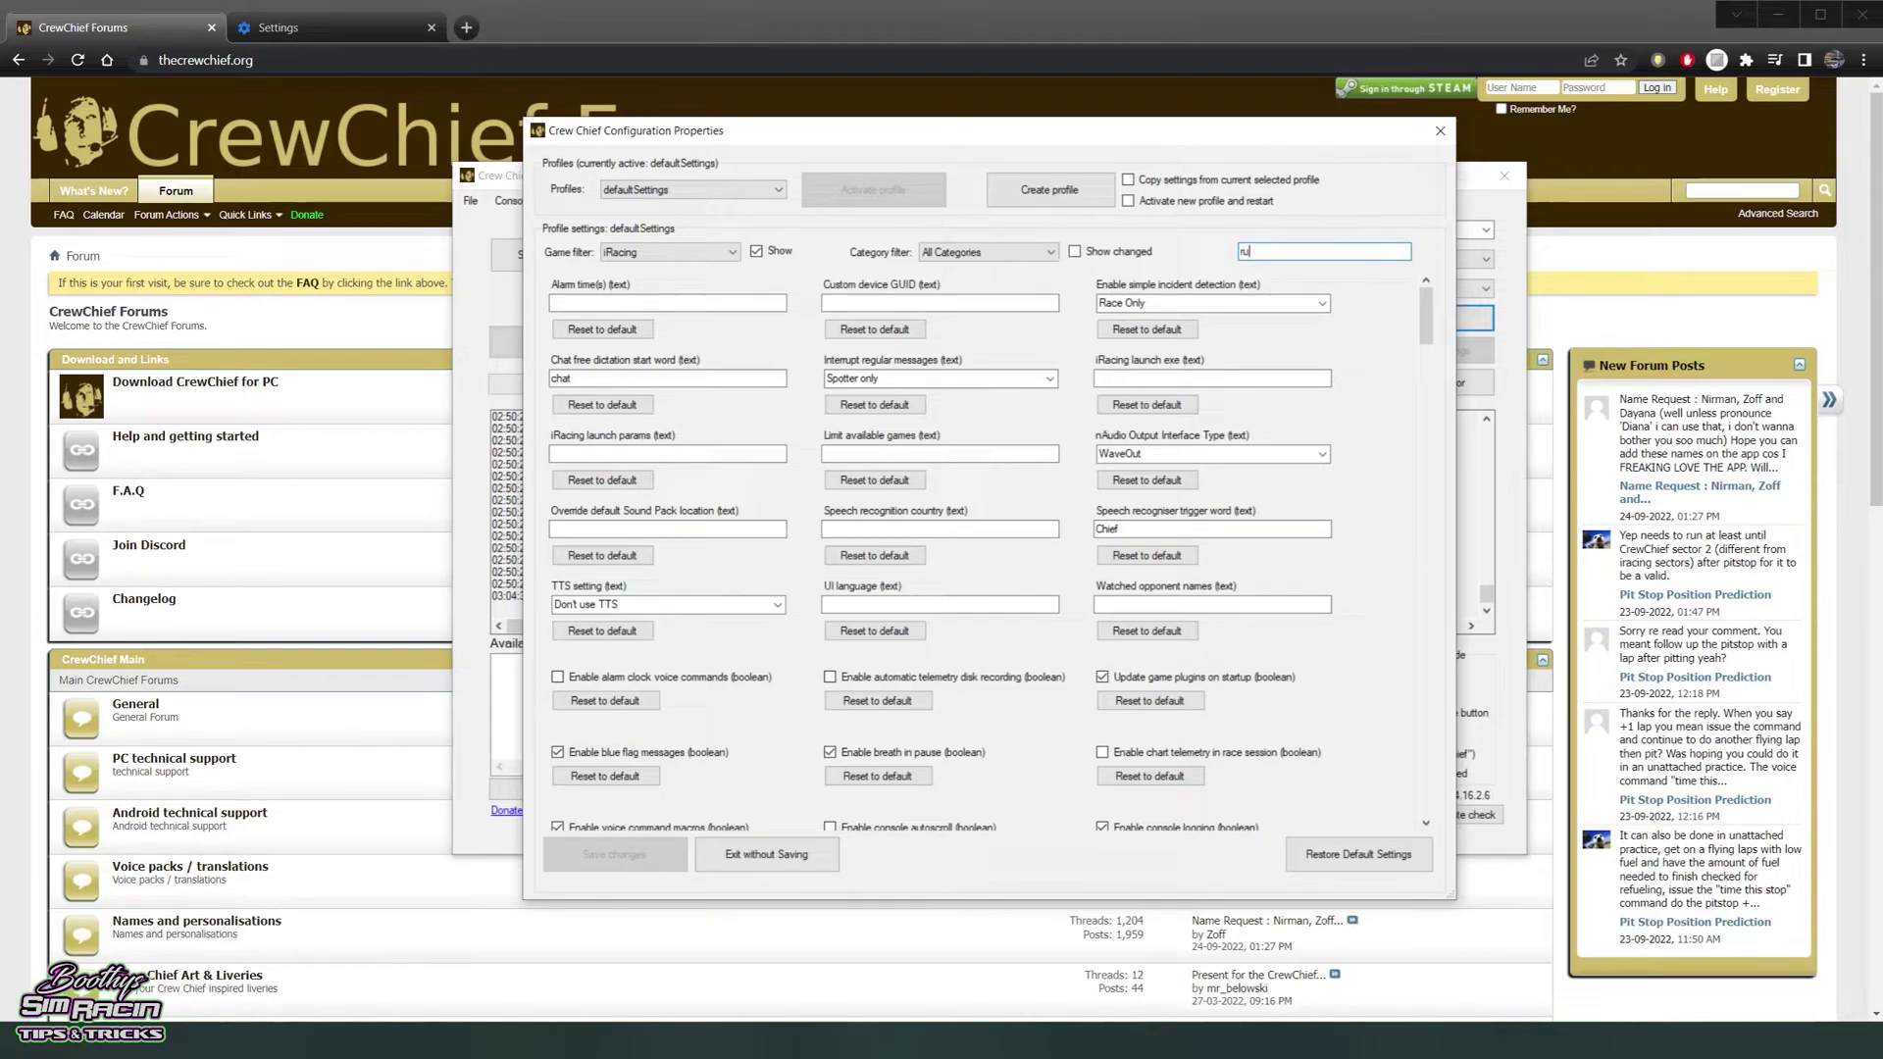
text(run)
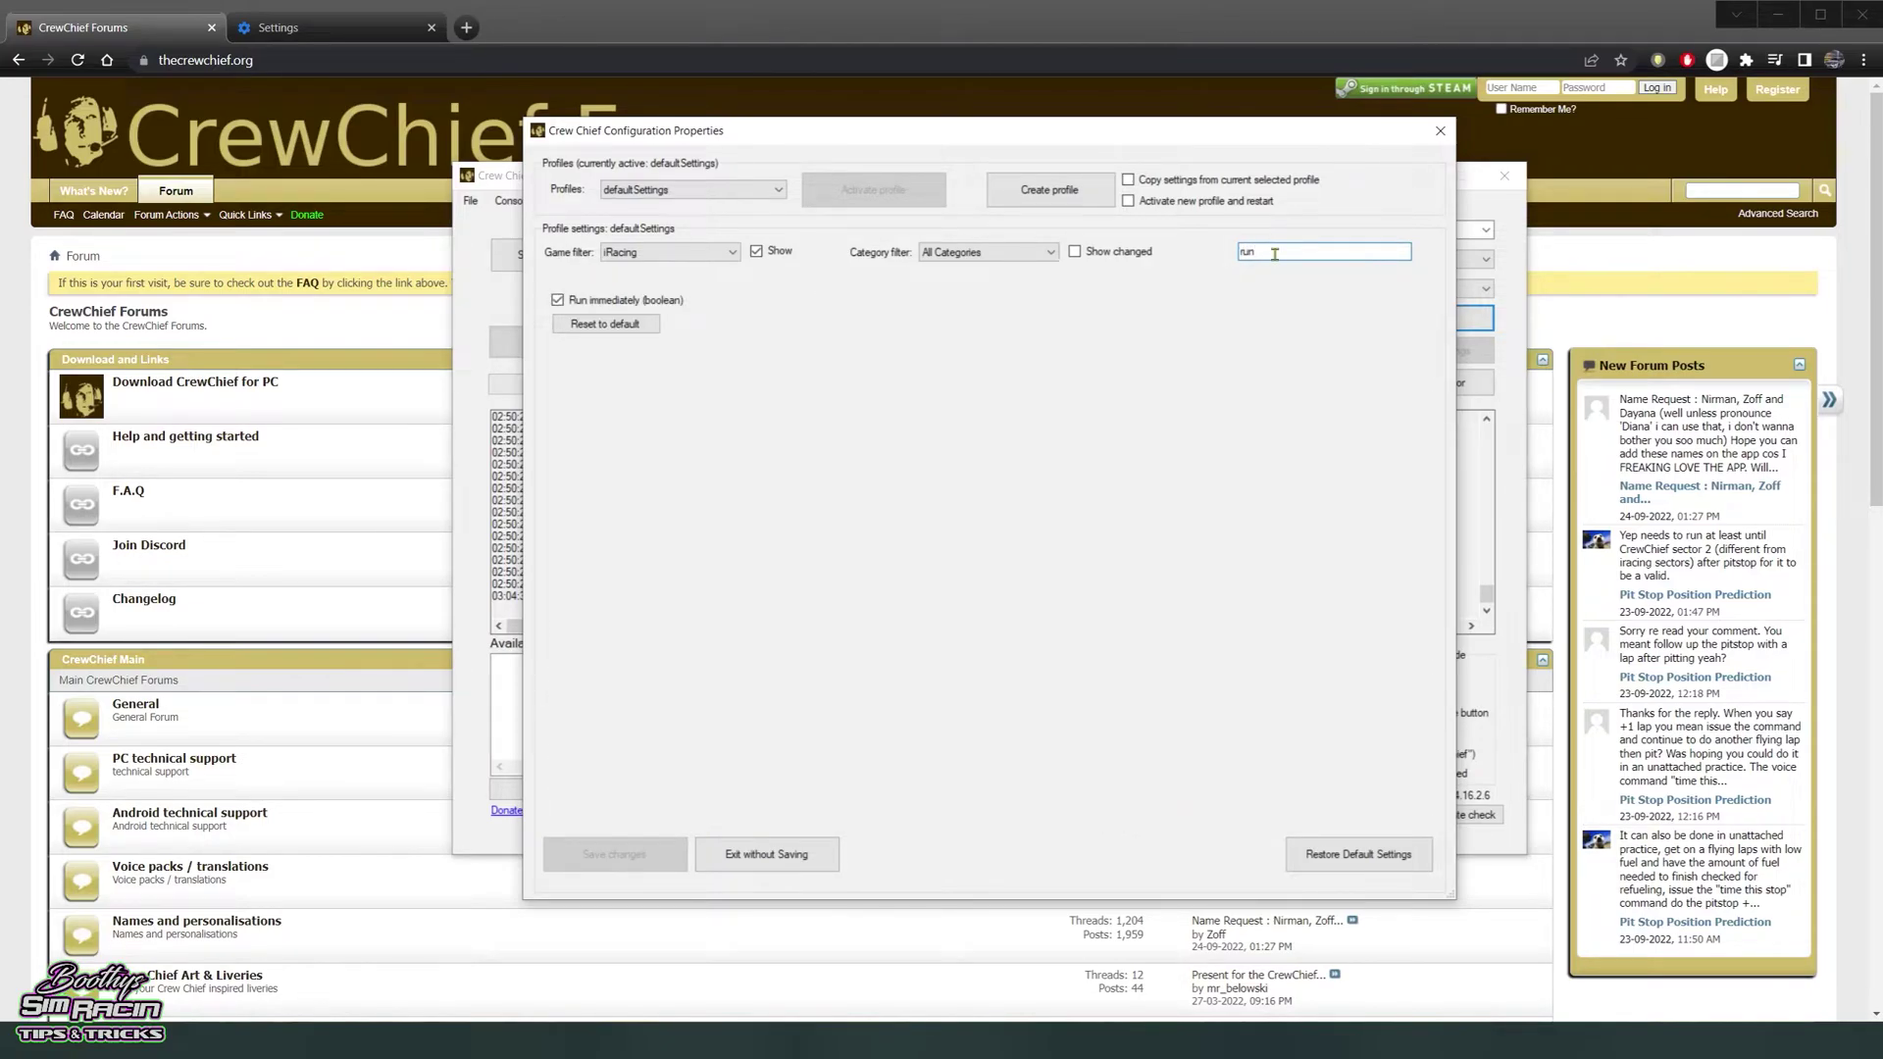
mouse_move(587, 303)
Search the properties for "fuel" and enable iRacing auto refuelling when entering the pit in a race
key(BackSpace)
key(BackSpace)
key(BackSpace)
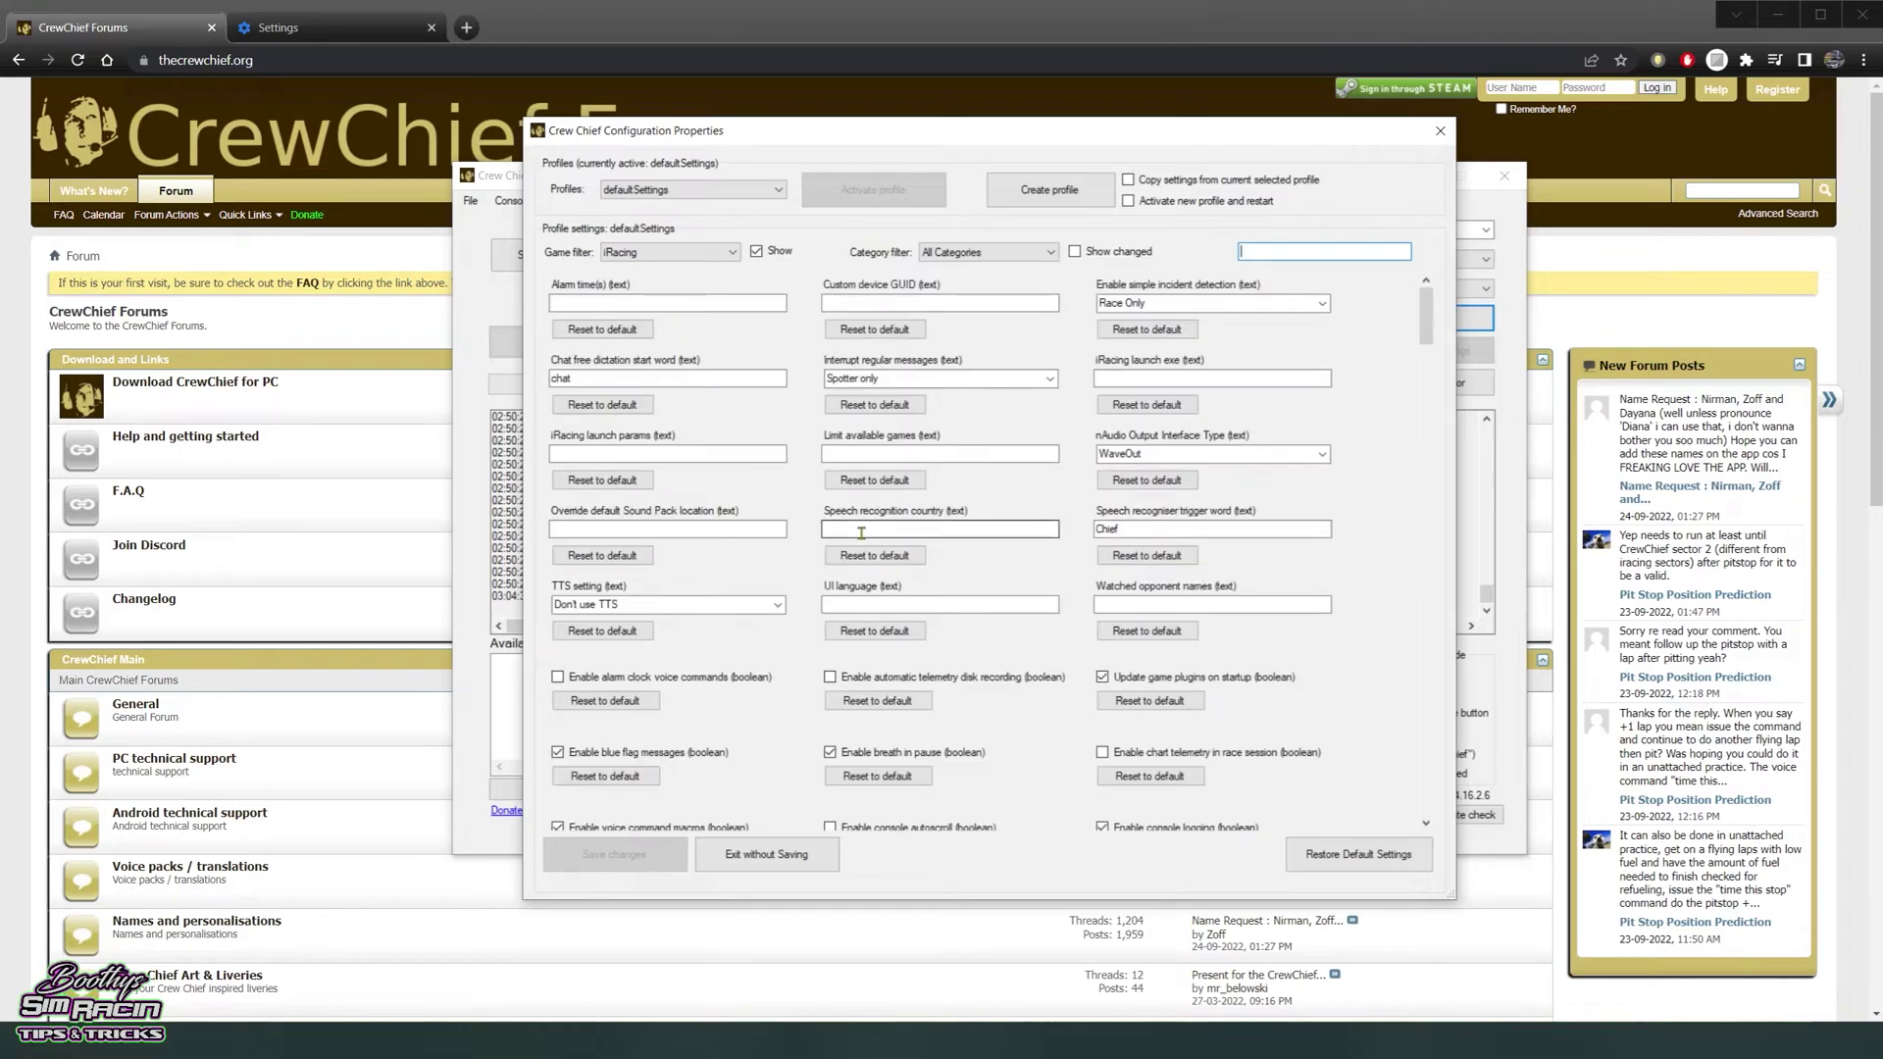
text(fuel)
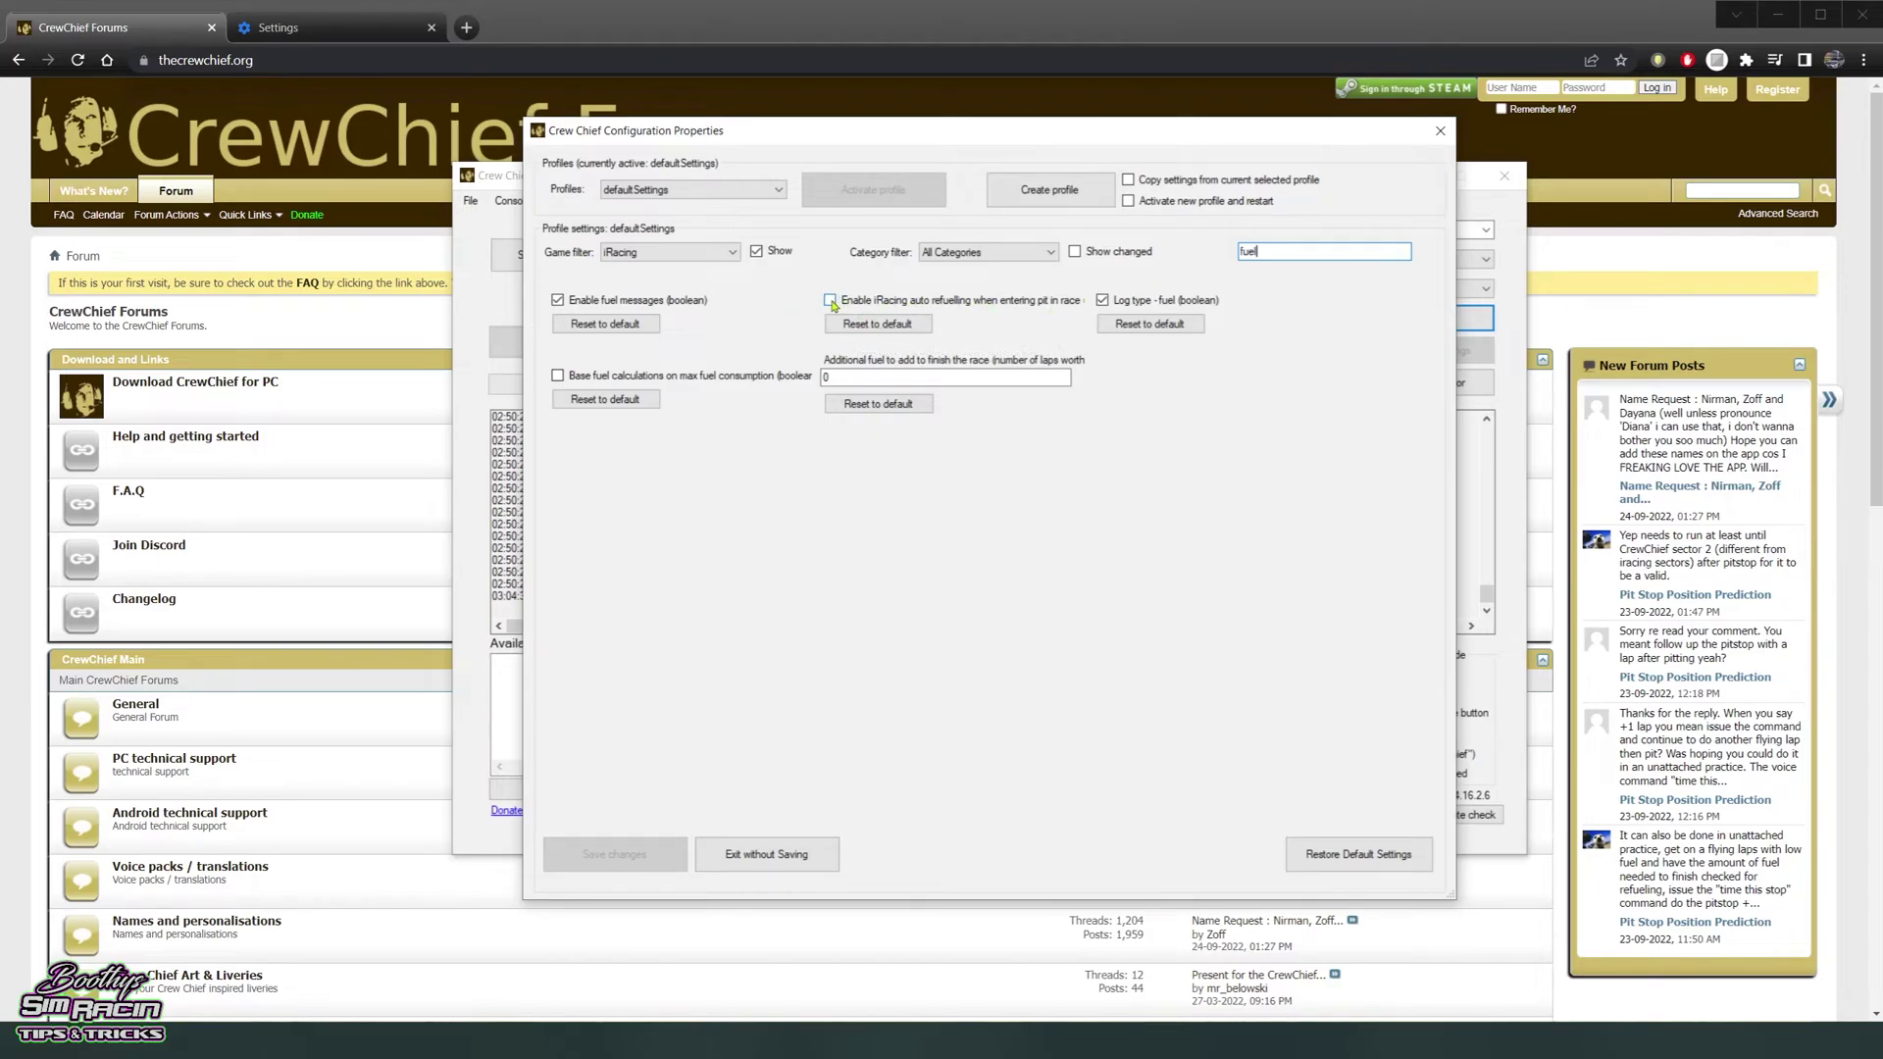
click(831, 300)
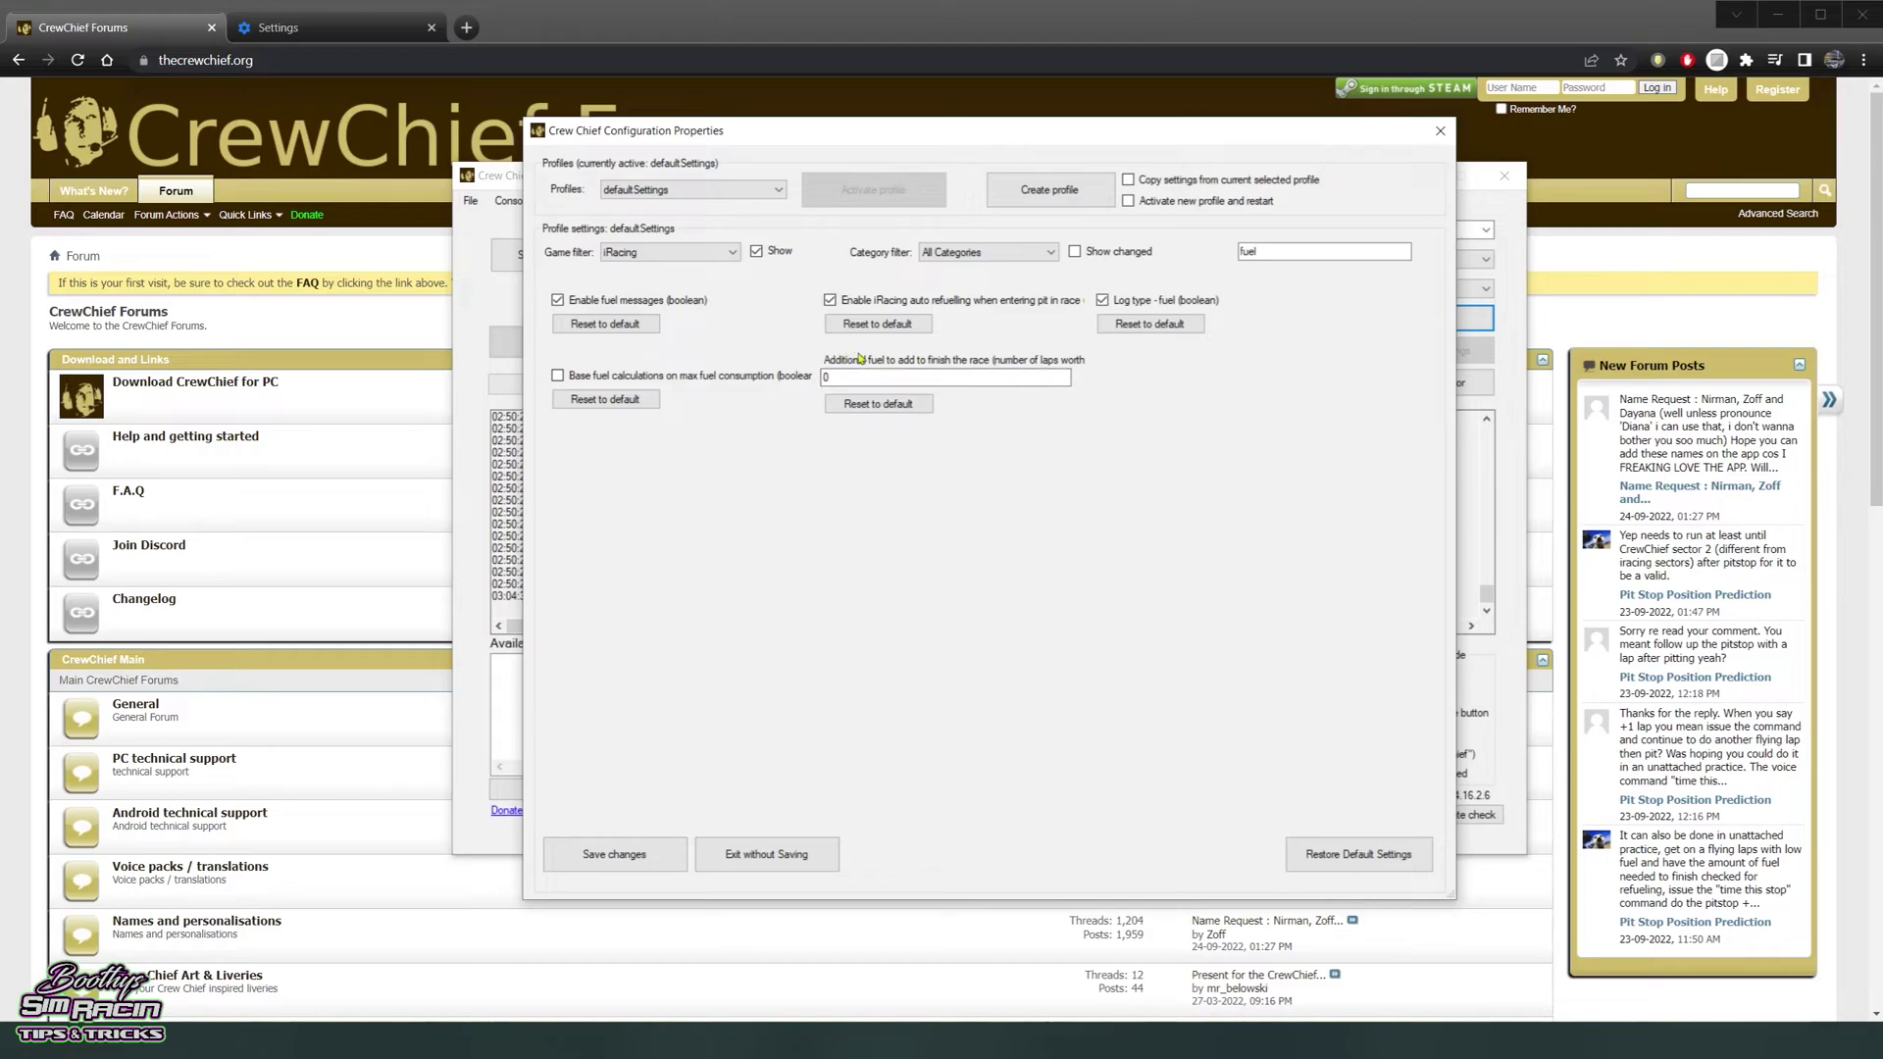
Set the additional fuel to add to finish the race to 1 lap's worth
mouse_move(1003, 365)
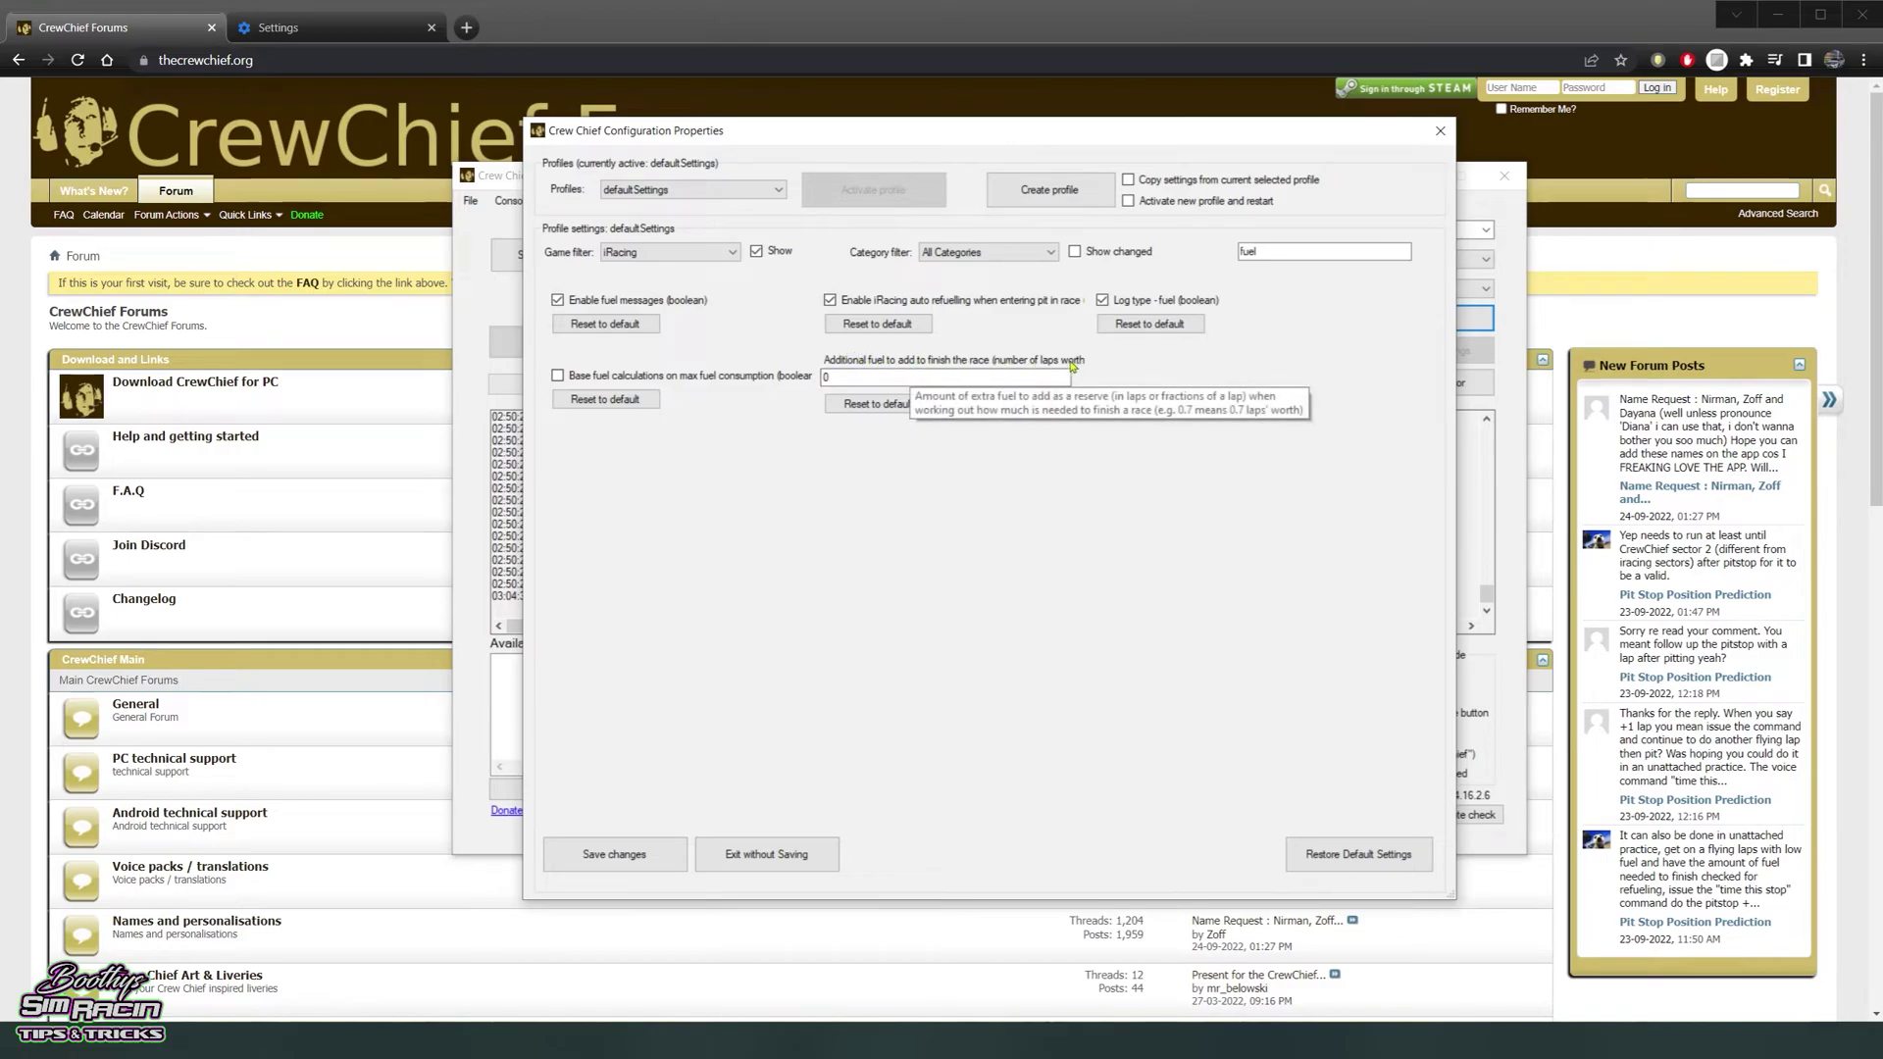
double_click(877, 377)
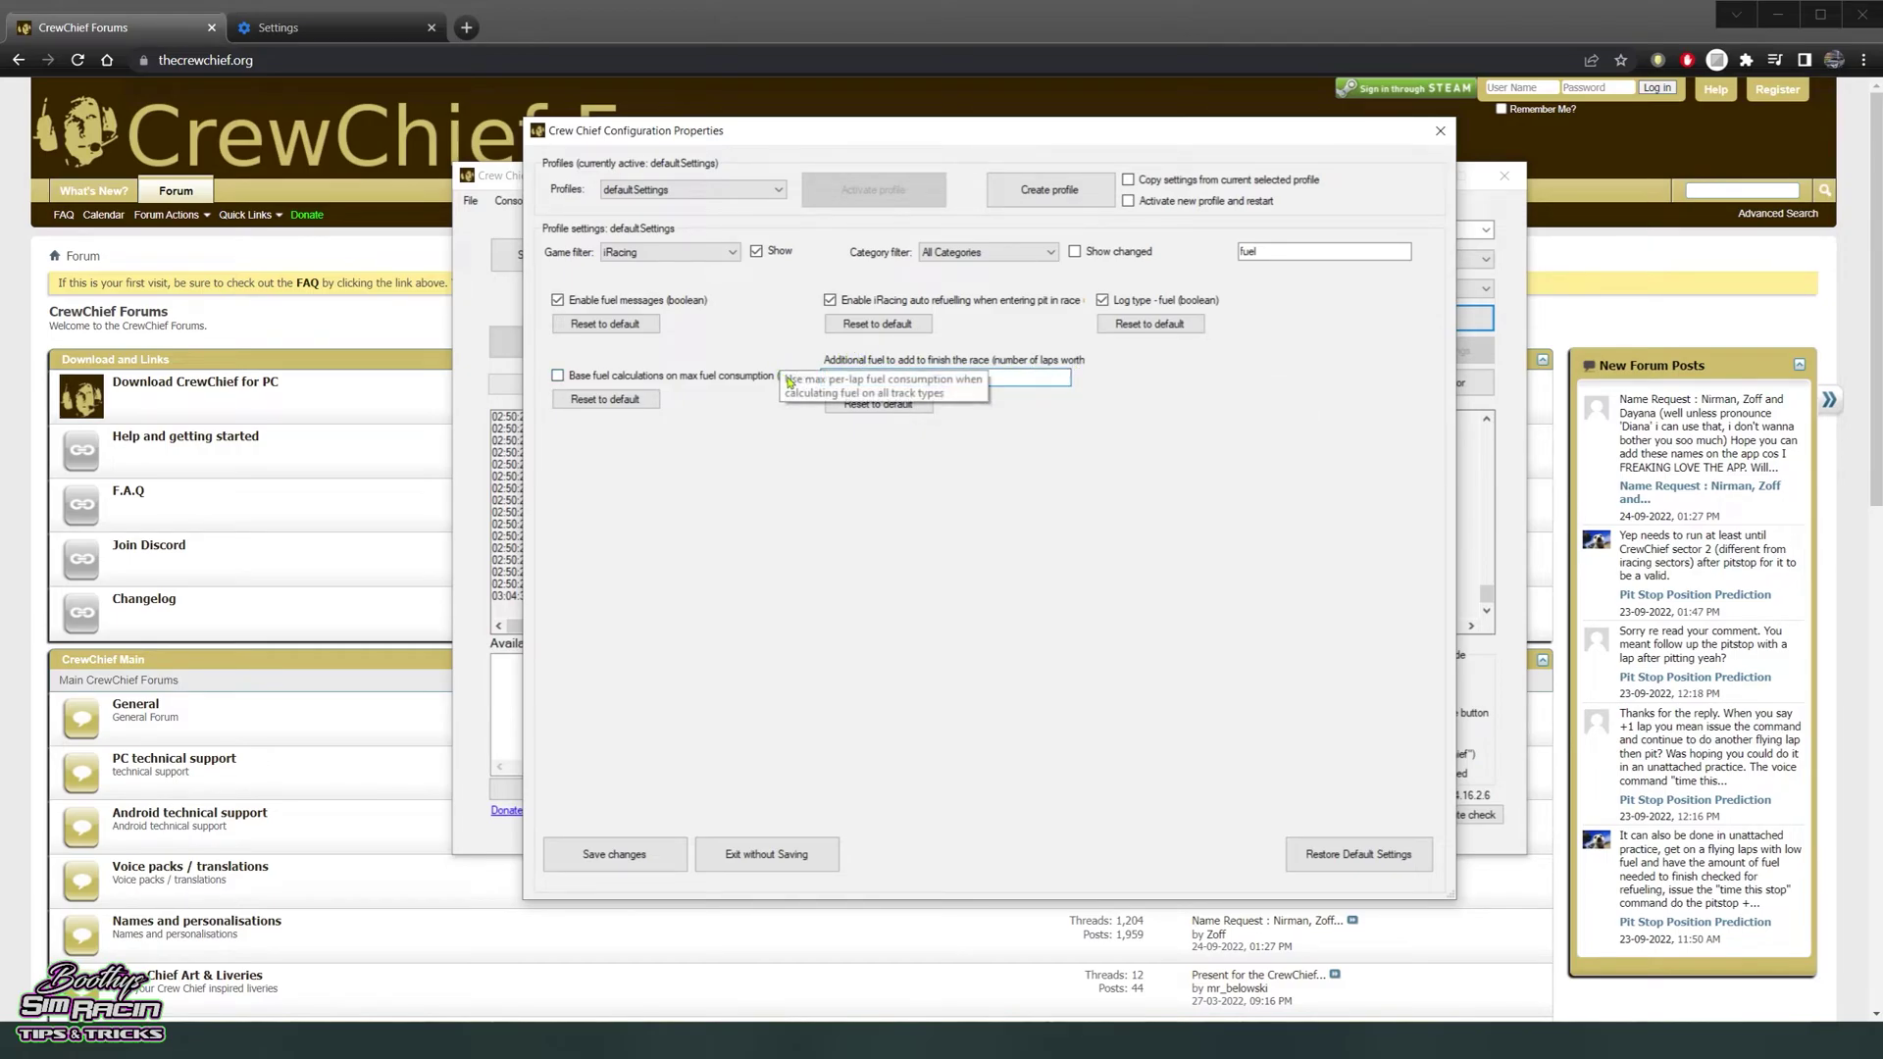
text(1)
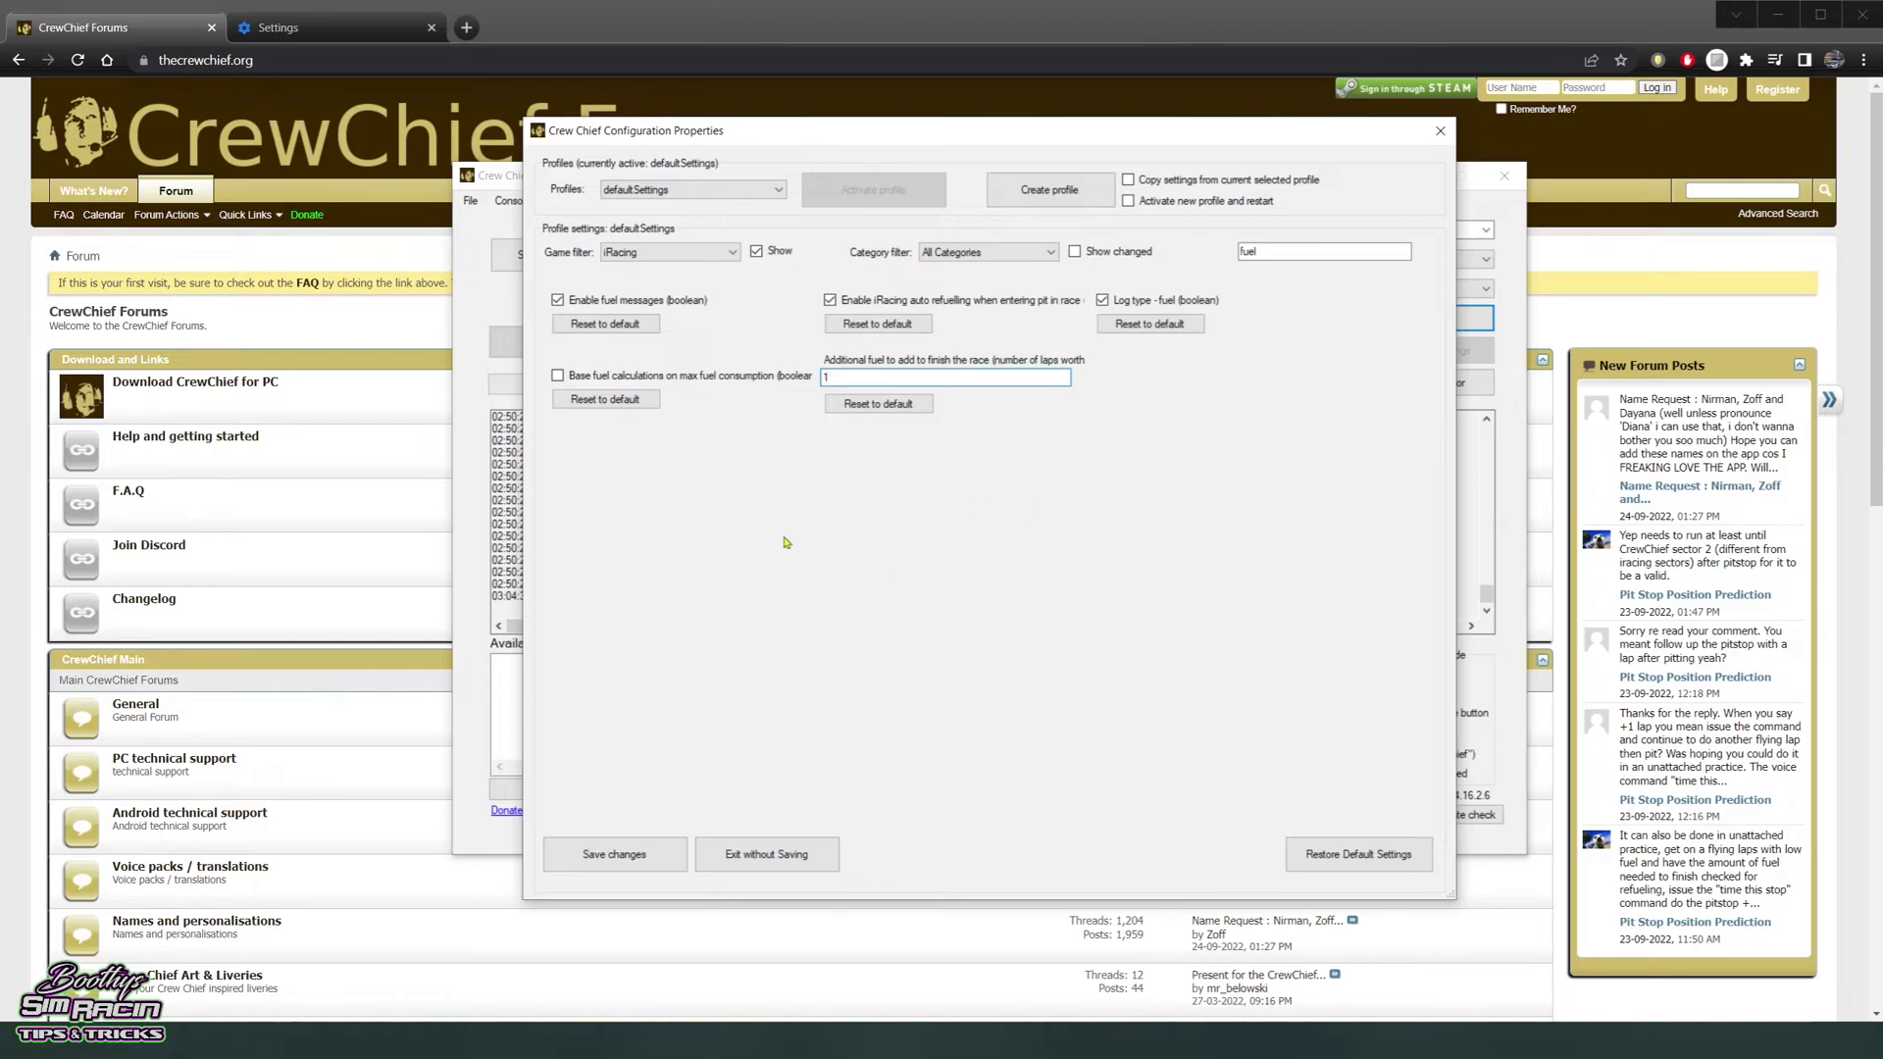
Search the properties for "sweary" and check the Use sweary messages option
double_click(1277, 252)
key(BackSpace)
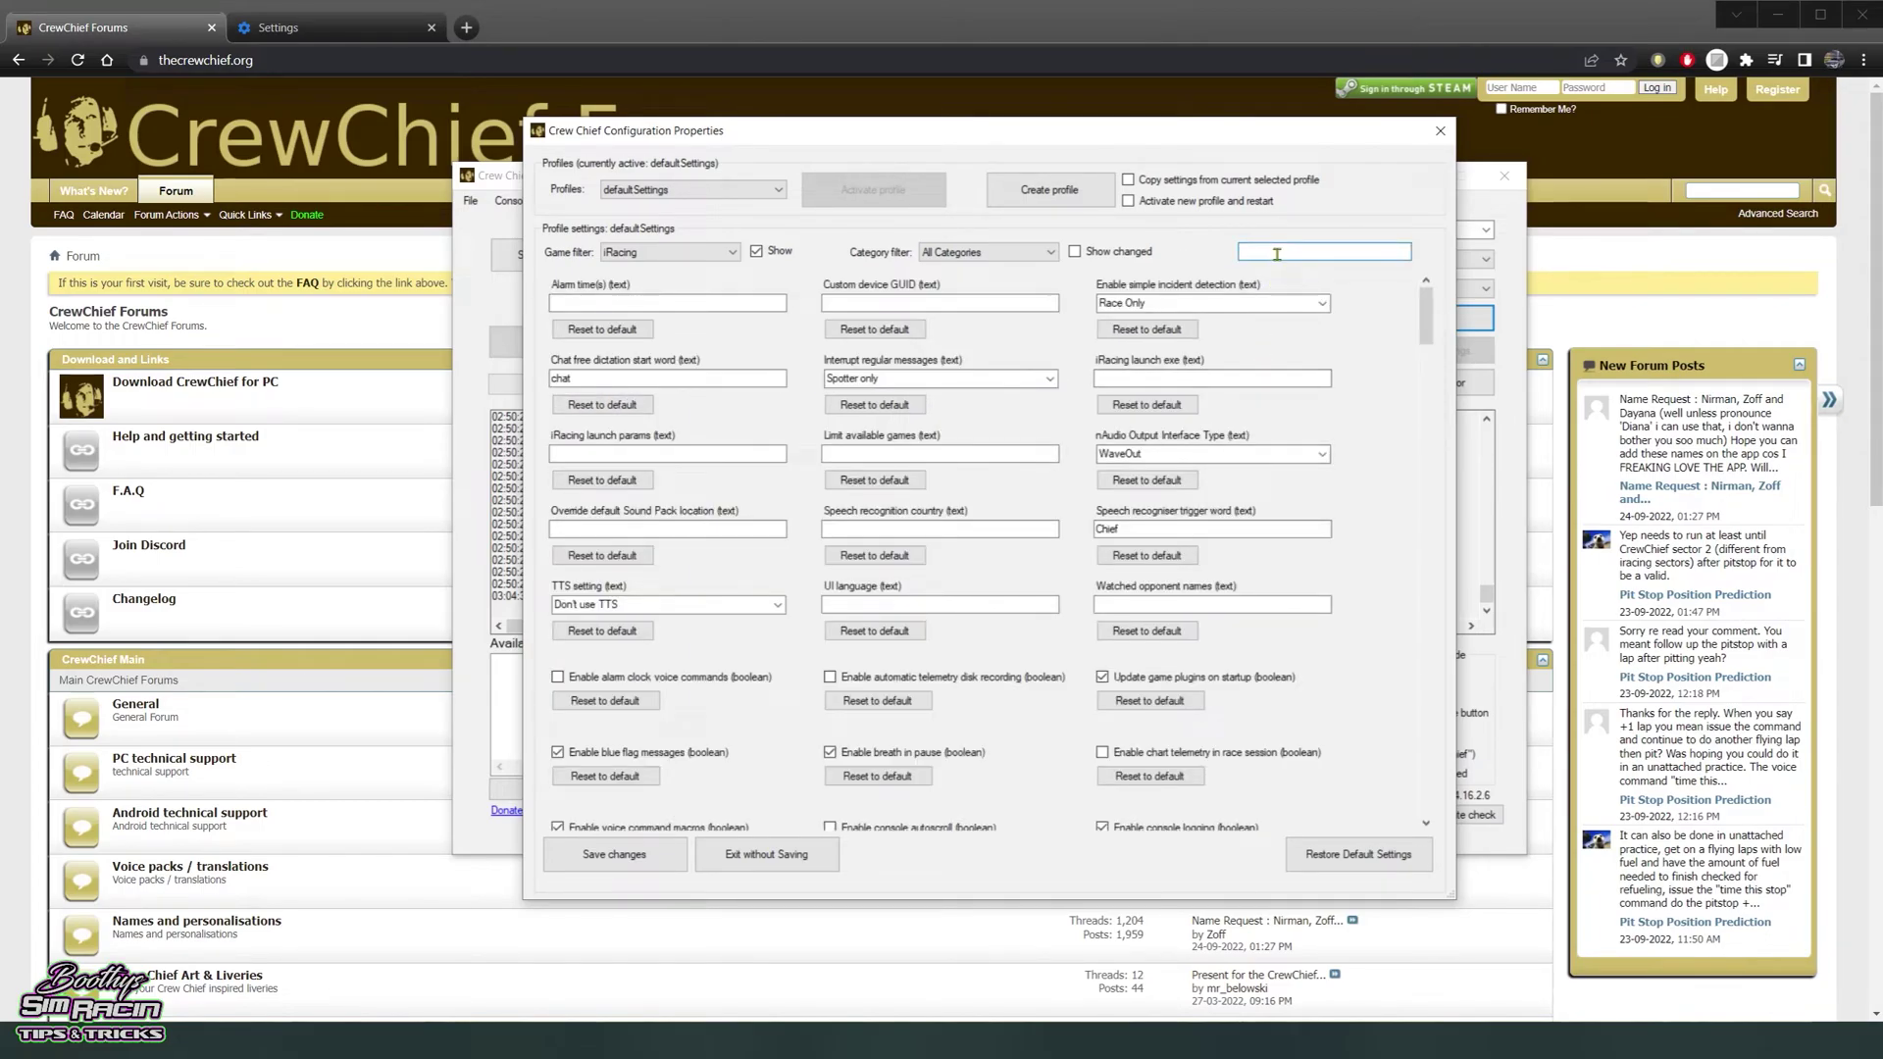
text(sweary)
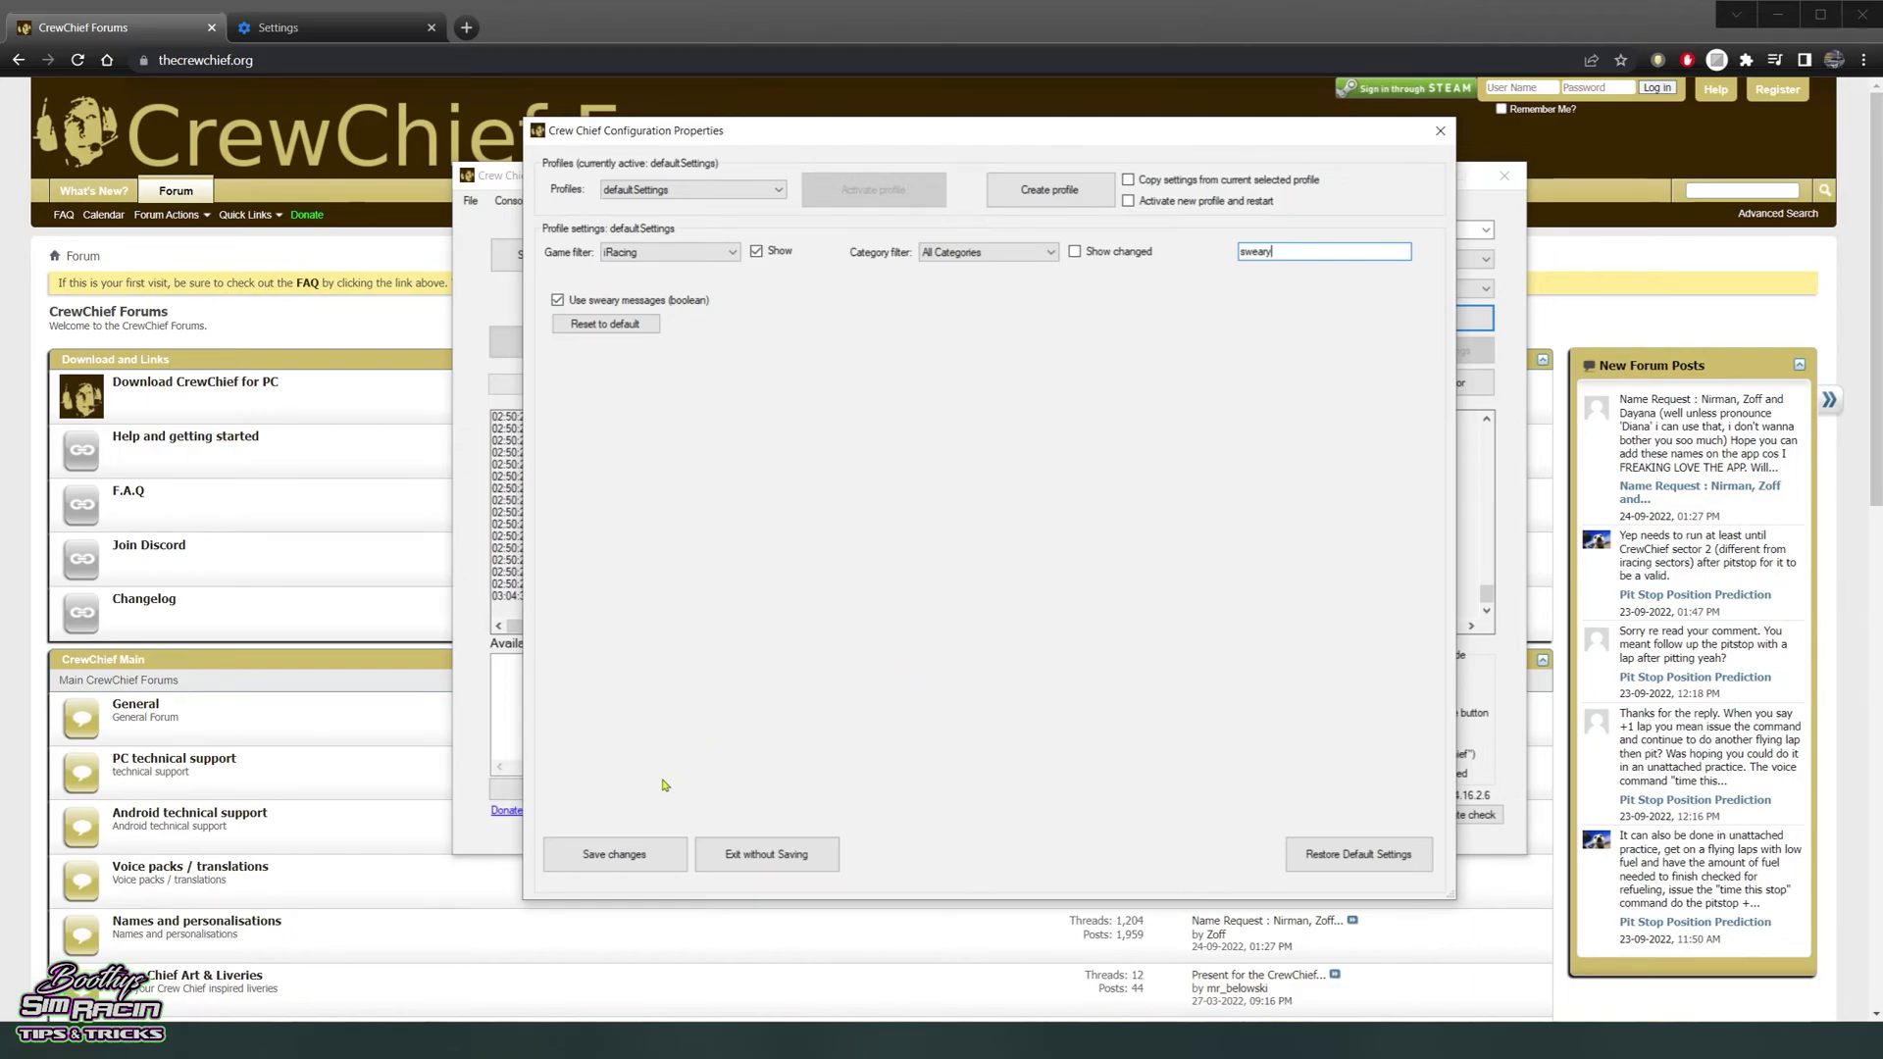
Save the property changes, close the configuration properties and start Crew Chief
click(638, 854)
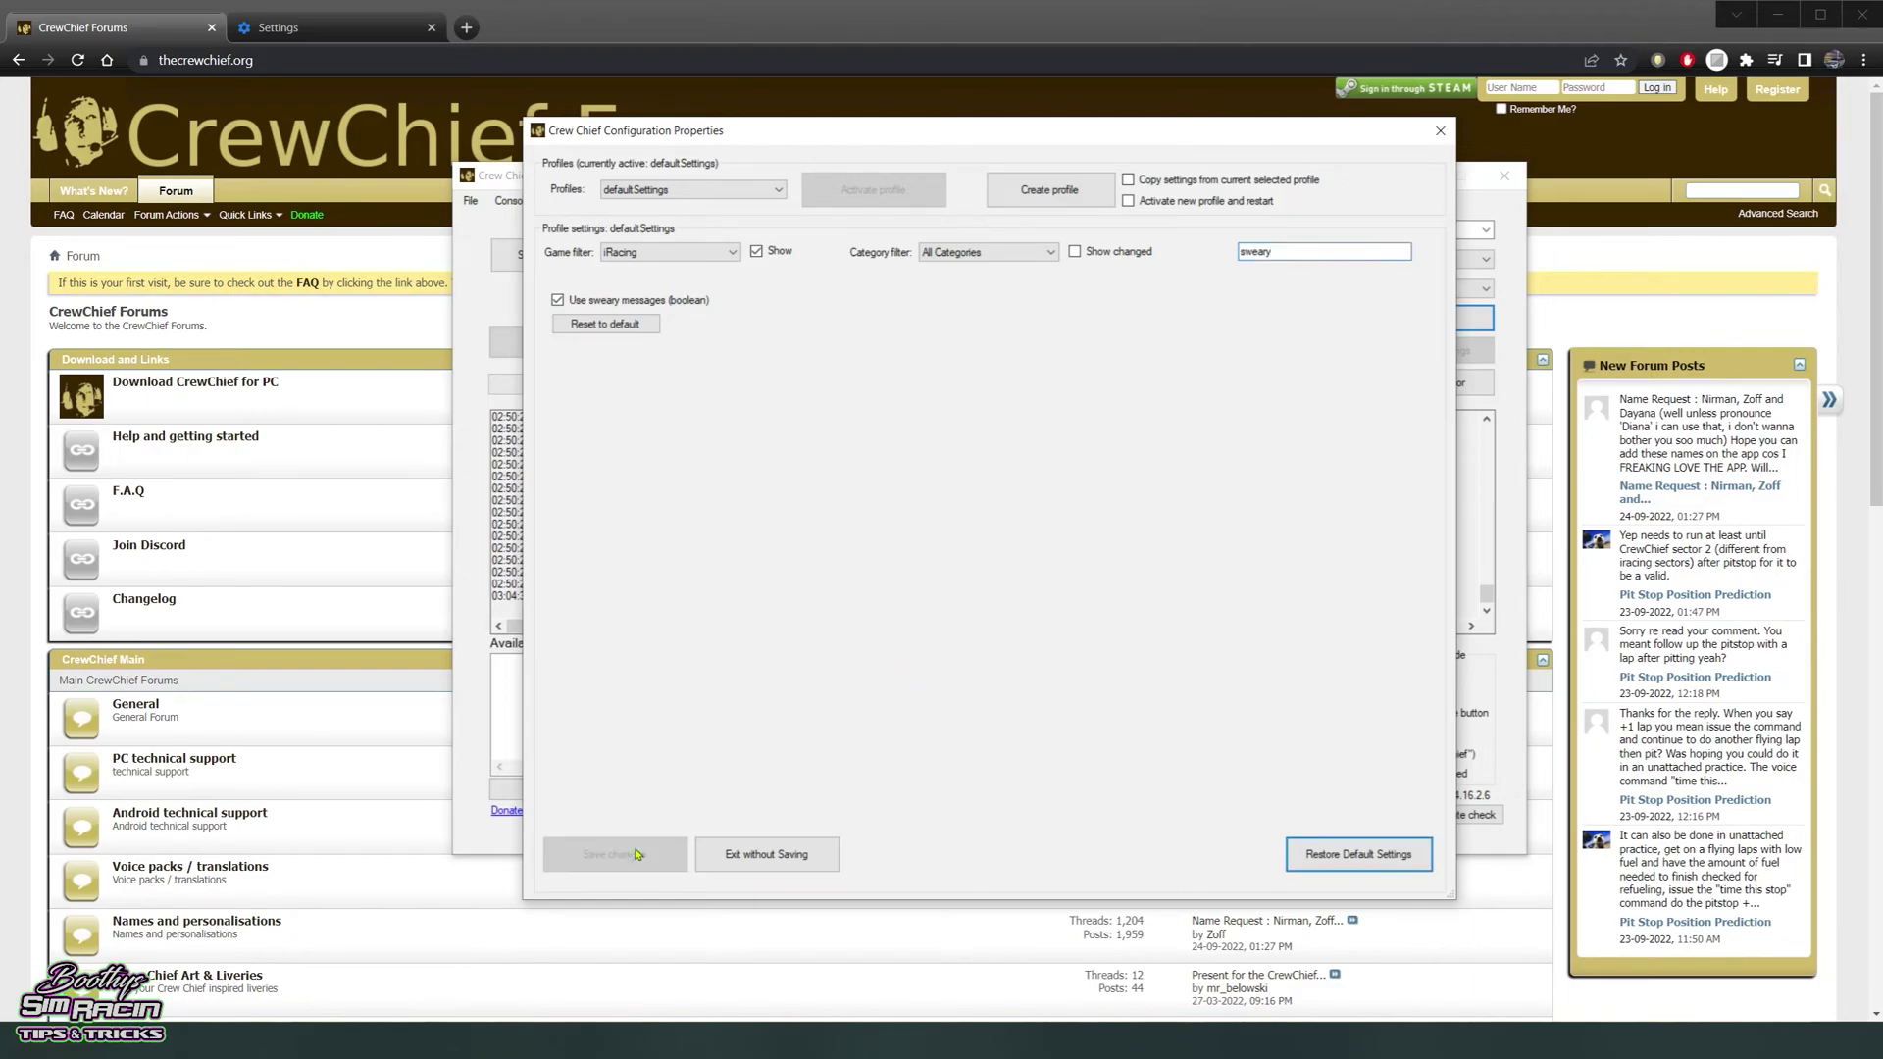
click(1440, 132)
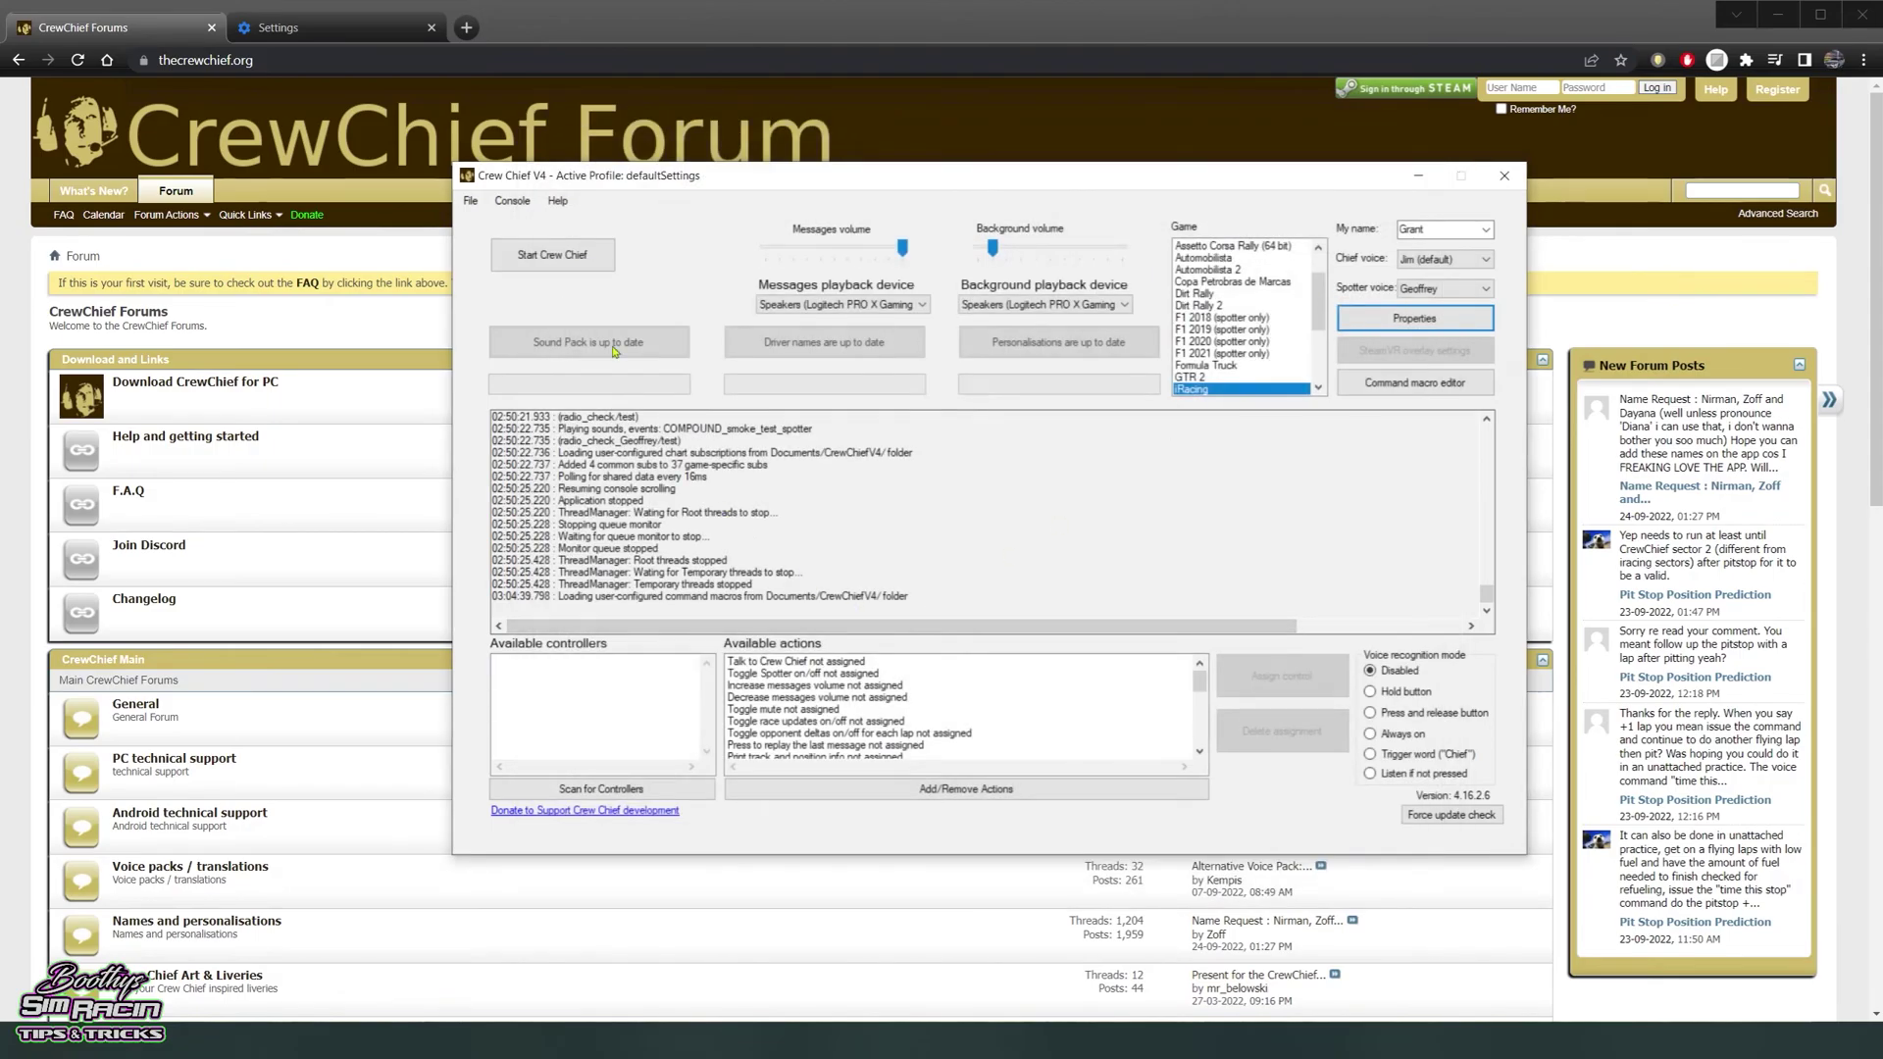
click(552, 255)
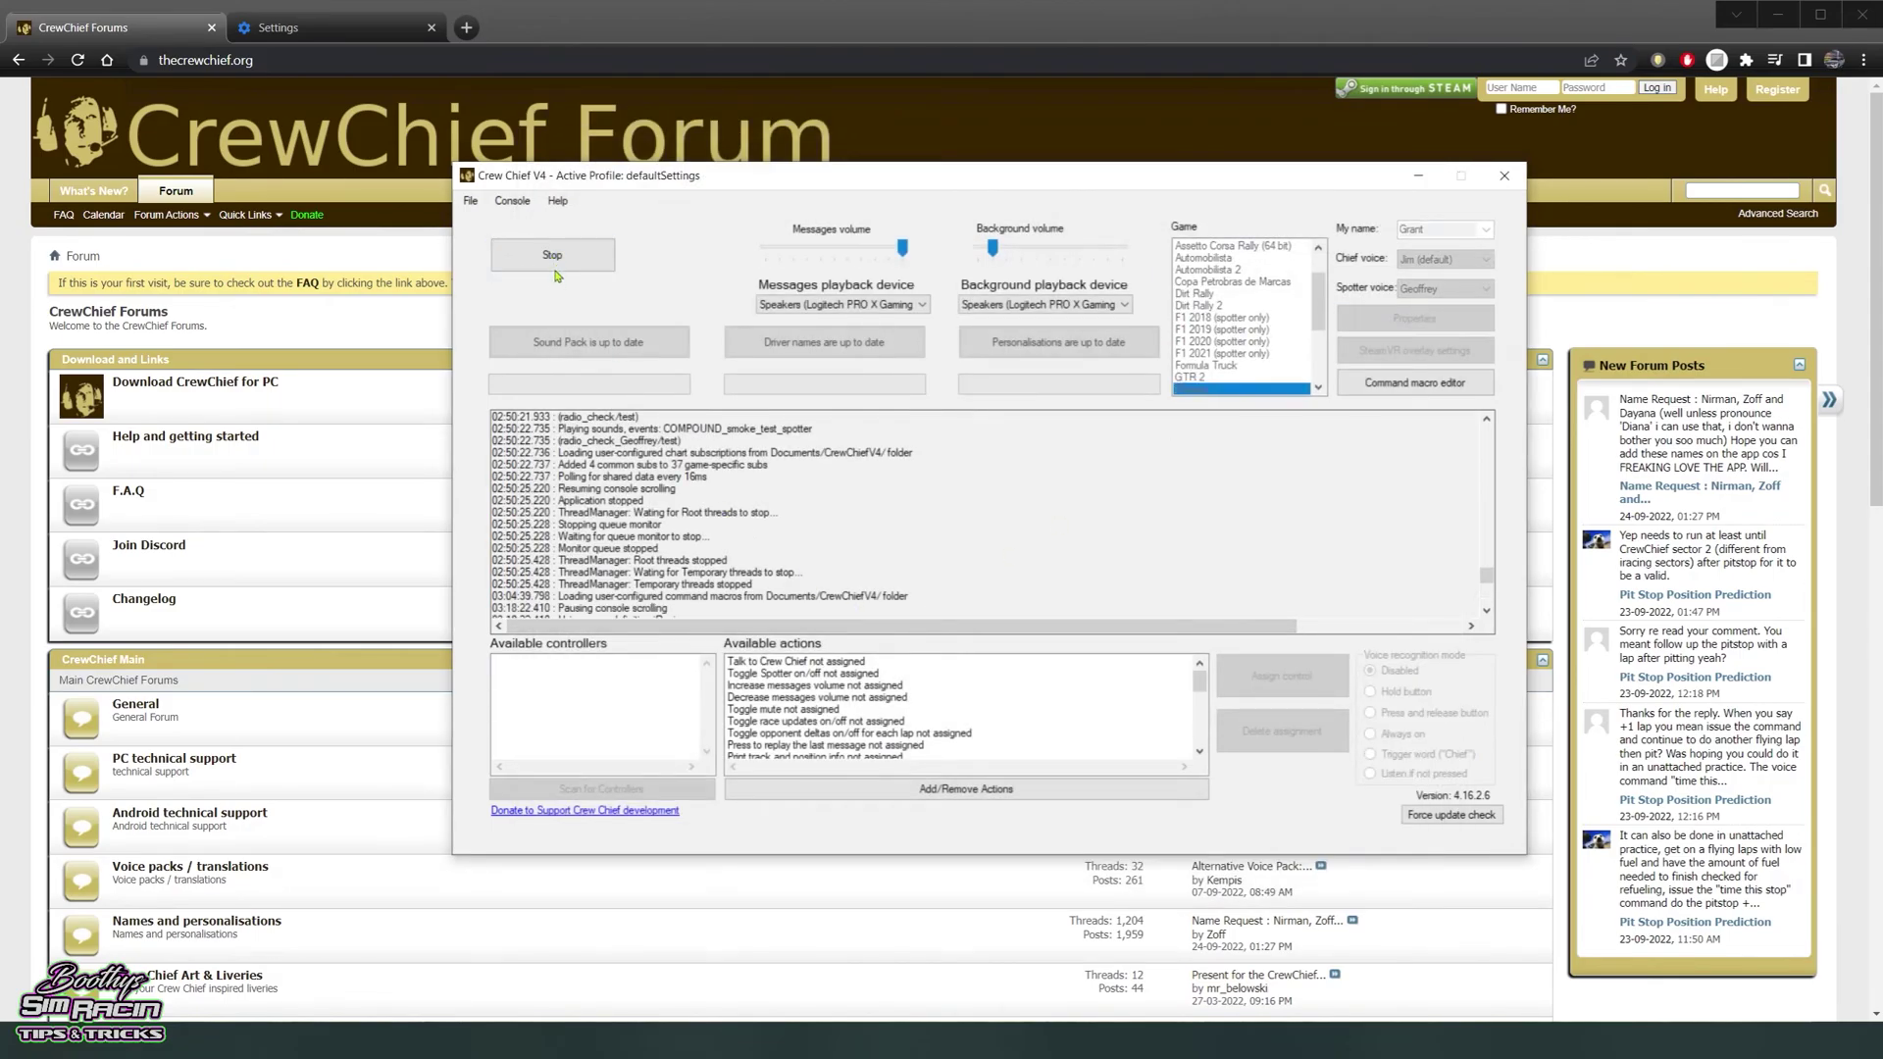